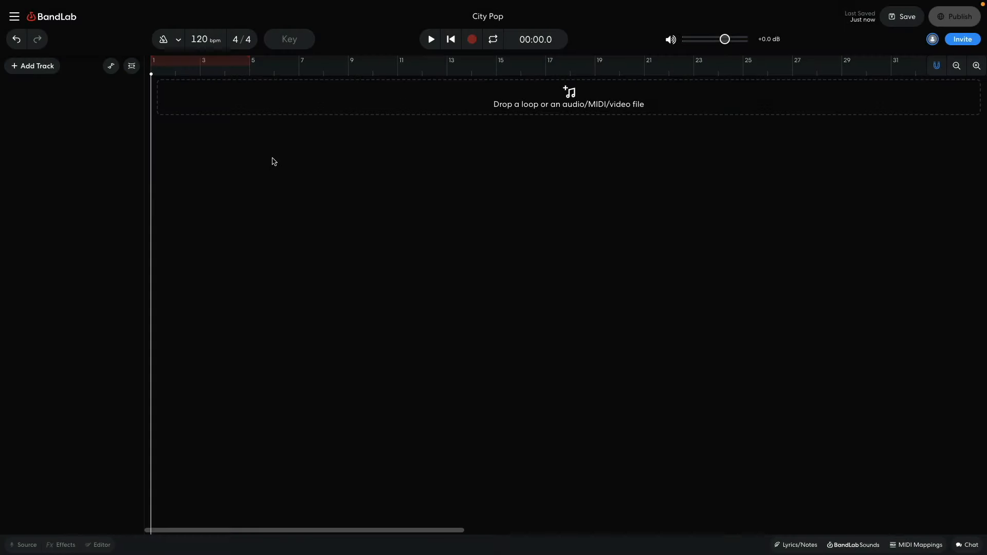
Set the project tempo to 95 bpm and add a virtual instrument track
{"action": "left_click", "coordinate": [197, 40]}
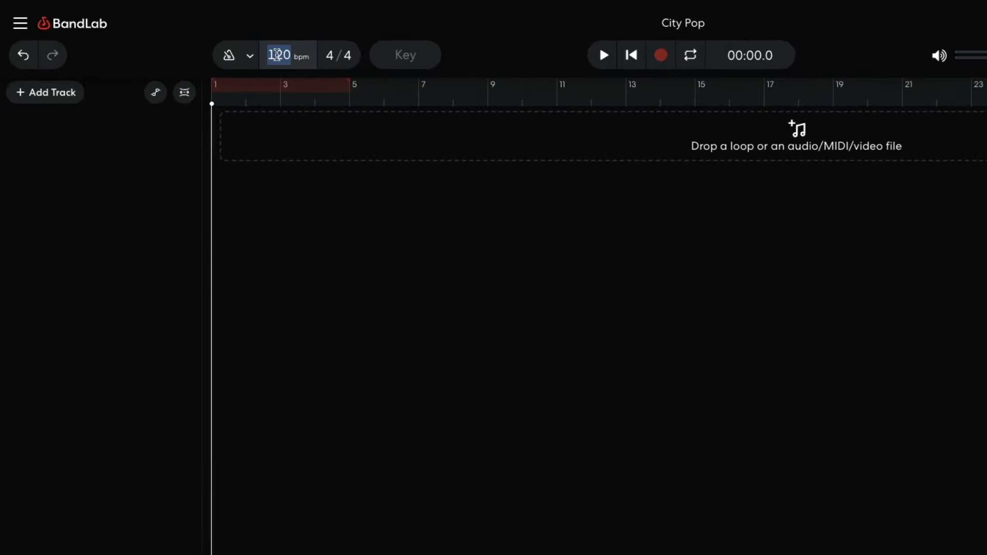
{"action": "type", "text": "95"}
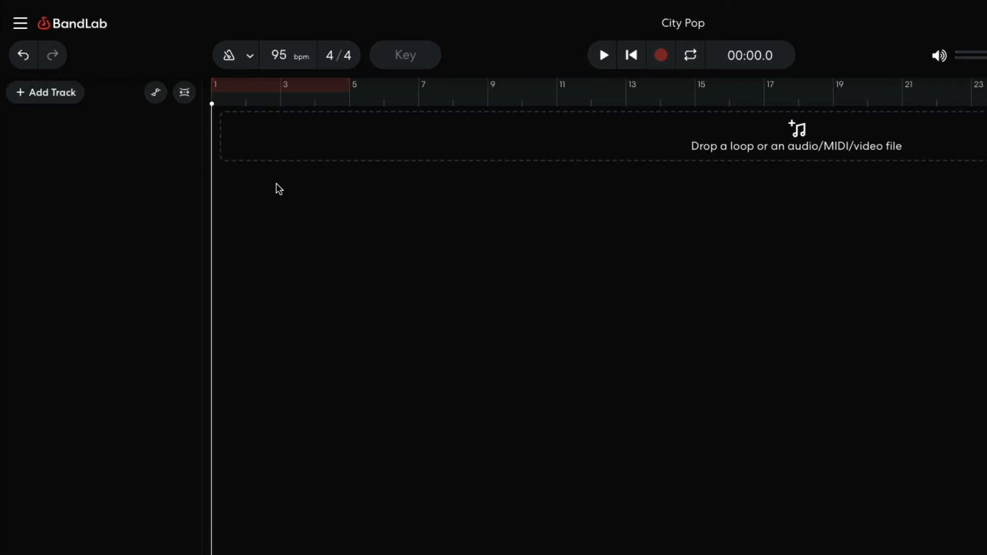
{"action": "left_click", "coordinate": [61, 98]}
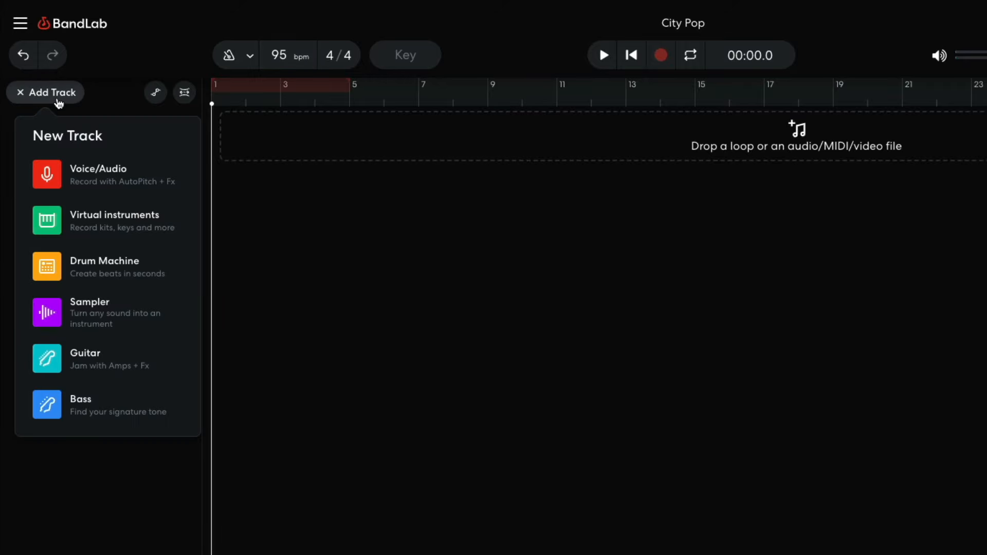
{"action": "left_click", "coordinate": [73, 210]}
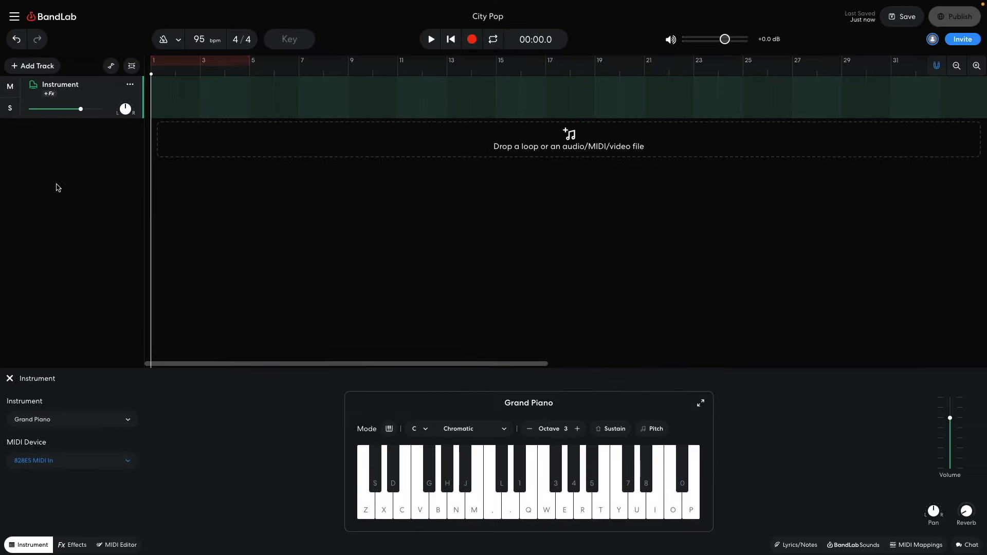
Assign the Whirly keyboard sound to the new instrument track and lower the track's volume
{"action": "left_click", "coordinate": [65, 420]}
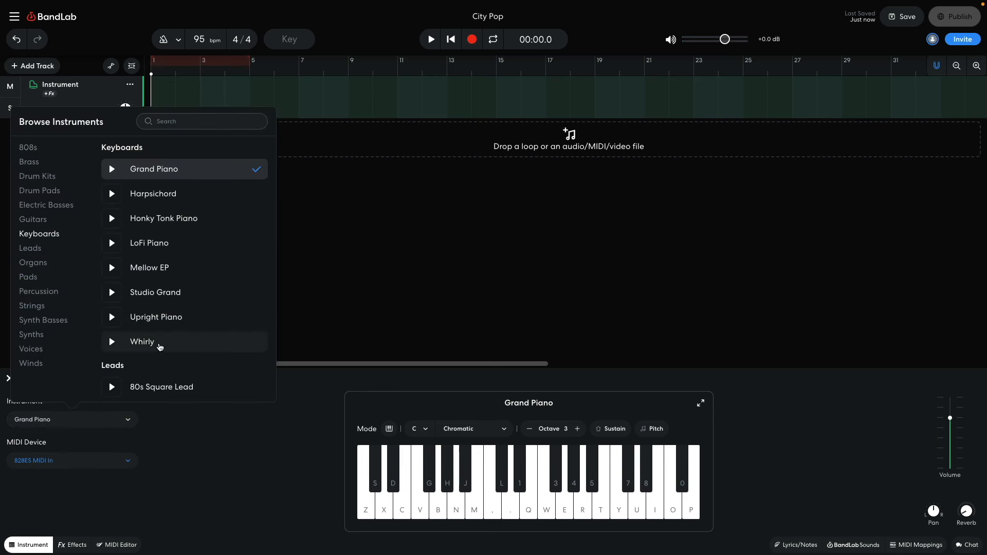
{"action": "left_click", "coordinate": [160, 347]}
{"action": "left_click", "coordinate": [217, 457]}
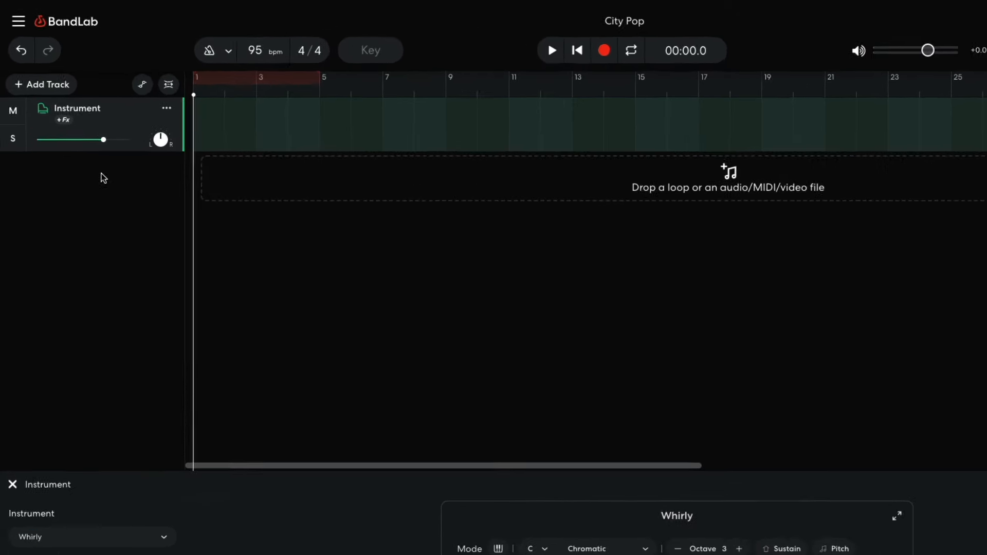
{"action": "left_click_drag", "start_coordinate": [81, 109], "coordinate": [72, 109]}
{"action": "left_click_drag", "start_coordinate": [101, 153], "coordinate": [89, 151]}
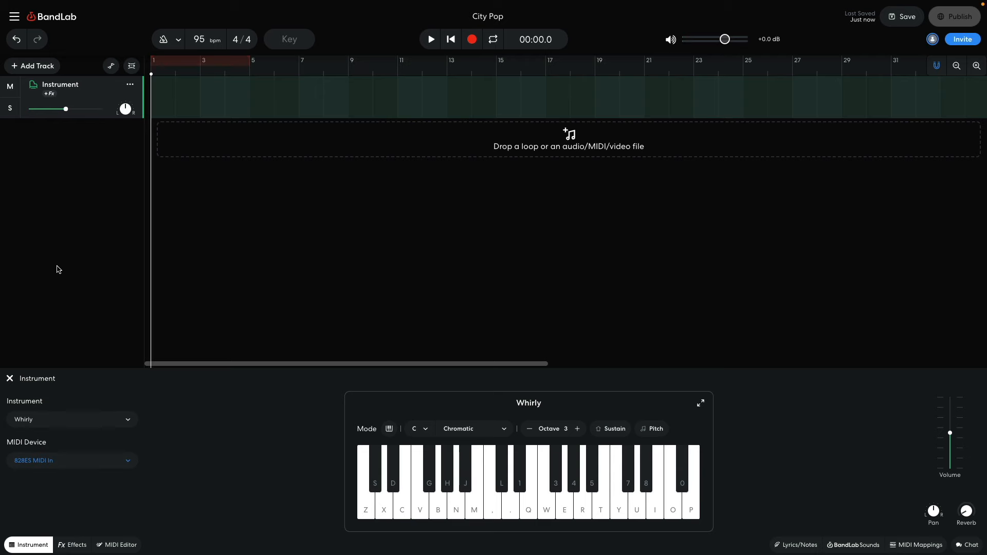
Add the ST Tremolo modulation effect to the Whirly track
{"action": "left_click", "coordinate": [77, 545]}
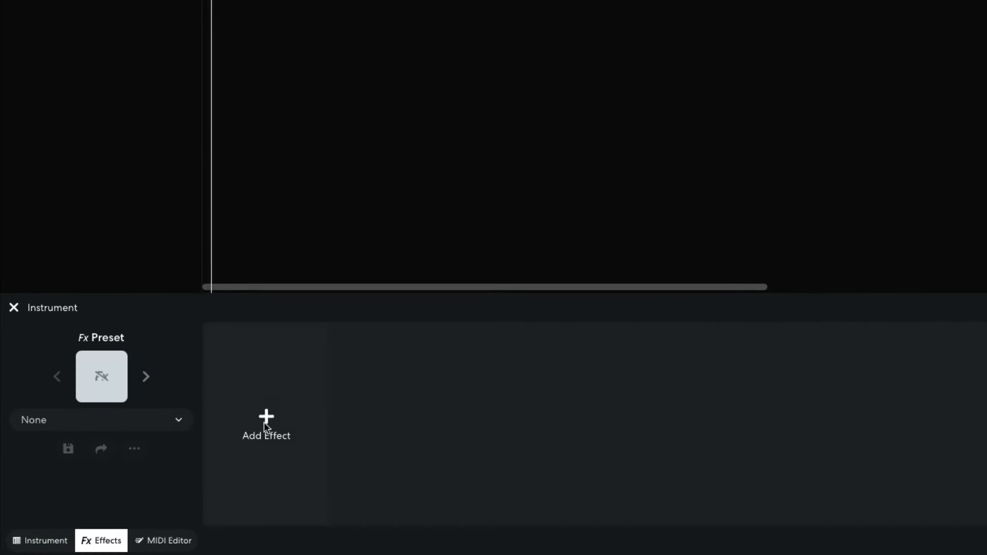
{"action": "left_click", "coordinate": [266, 422]}
{"action": "scroll", "coordinate": [134, 160], "scroll_direction": "down", "scroll_amount": 3}
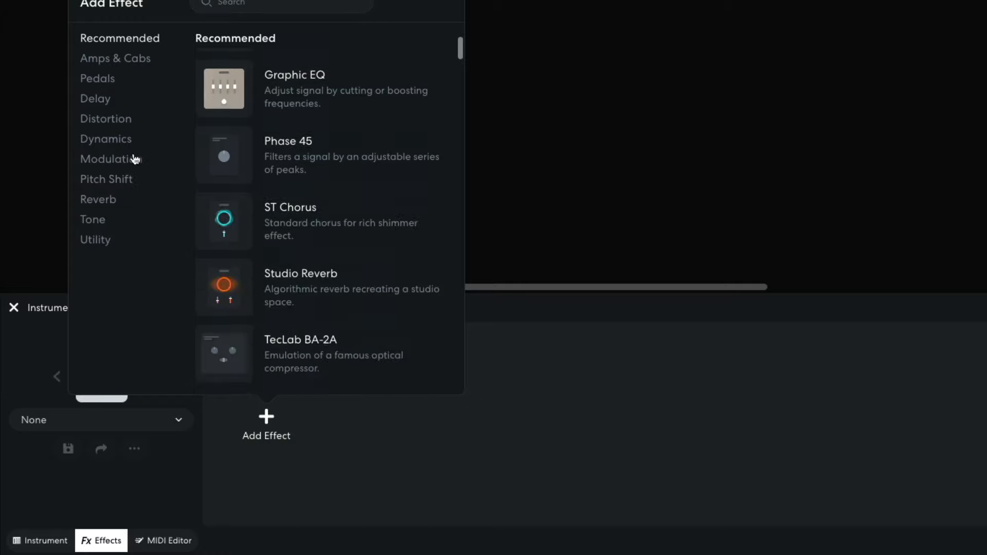
{"action": "left_click", "coordinate": [134, 159]}
{"action": "scroll", "coordinate": [309, 190], "scroll_direction": "down", "scroll_amount": 5}
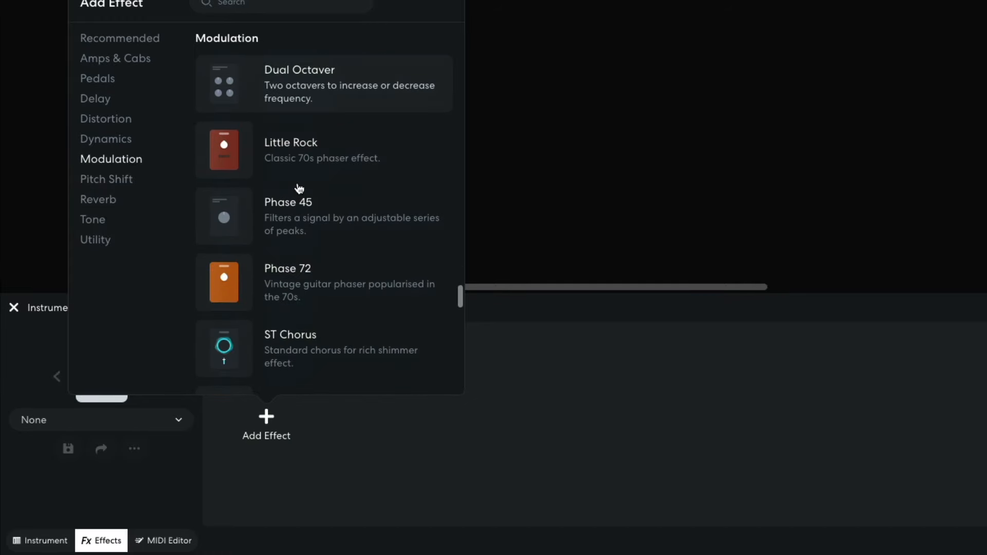
{"action": "scroll", "coordinate": [299, 188], "scroll_direction": "down", "scroll_amount": 2}
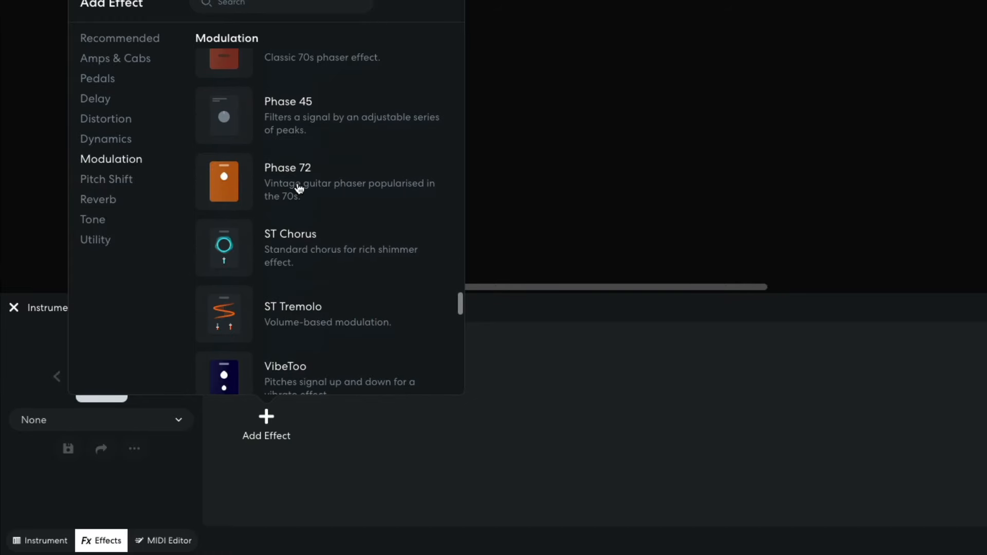
{"action": "left_click", "coordinate": [283, 307]}
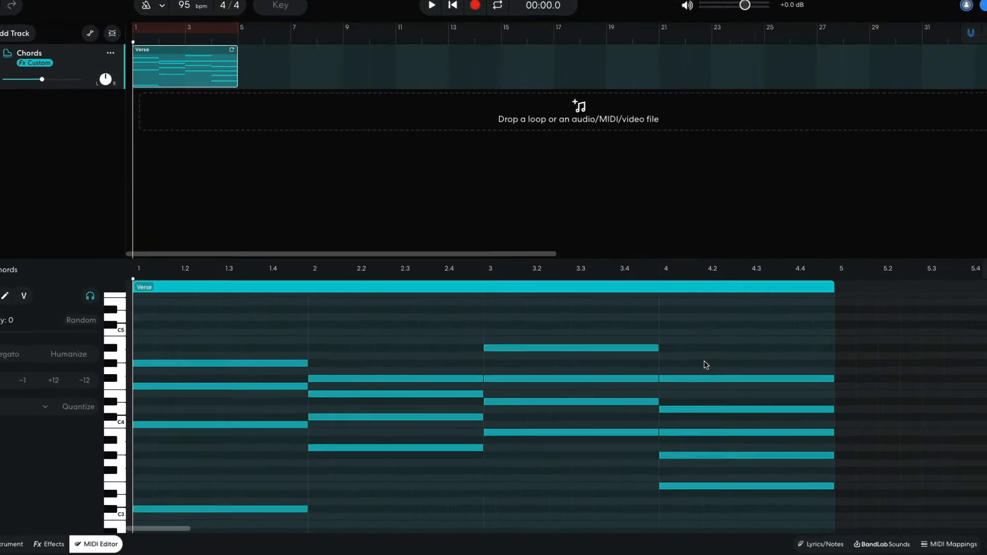
Play back the four-bar Verse chord region and close its note editor
{"action": "key", "text": "space"}
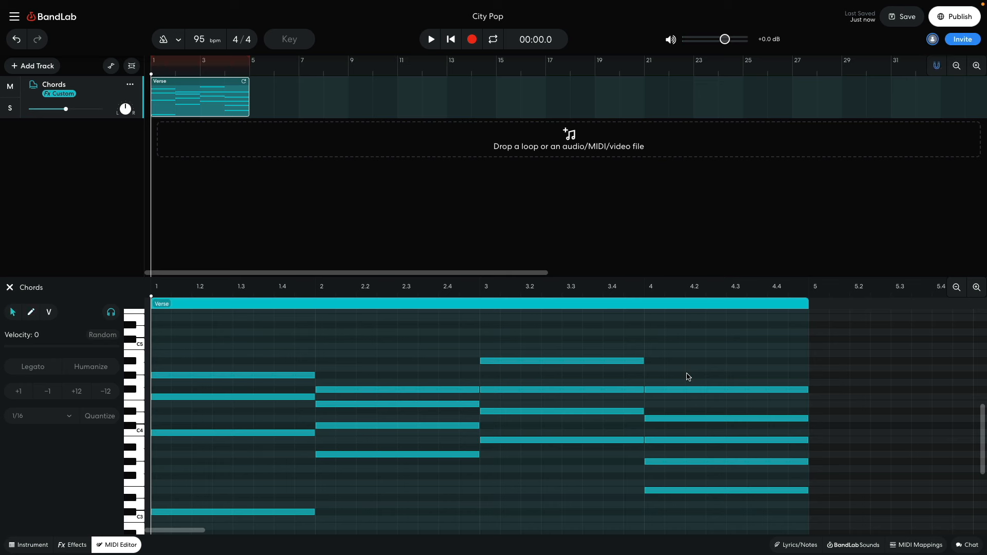
{"action": "key", "text": "e"}
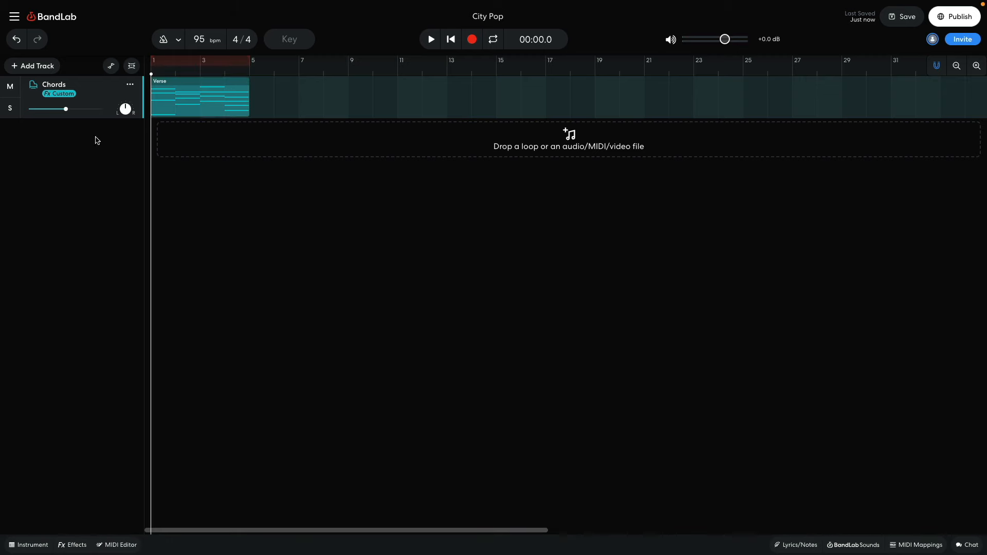
Add a second virtual instrument track with the Funk drum kit and lower its volume
{"action": "left_click", "coordinate": [36, 67]}
{"action": "left_click", "coordinate": [65, 156]}
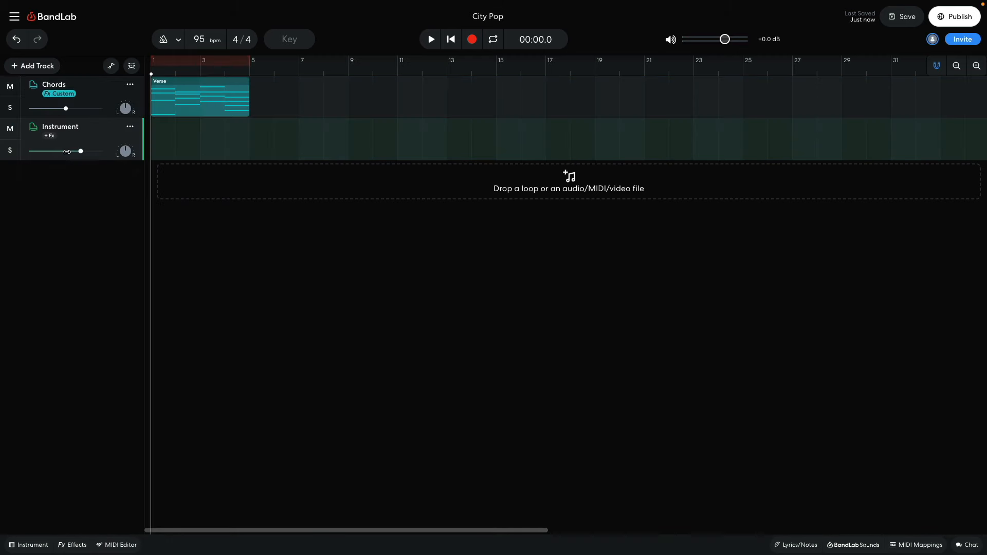
{"action": "left_click", "coordinate": [18, 544]}
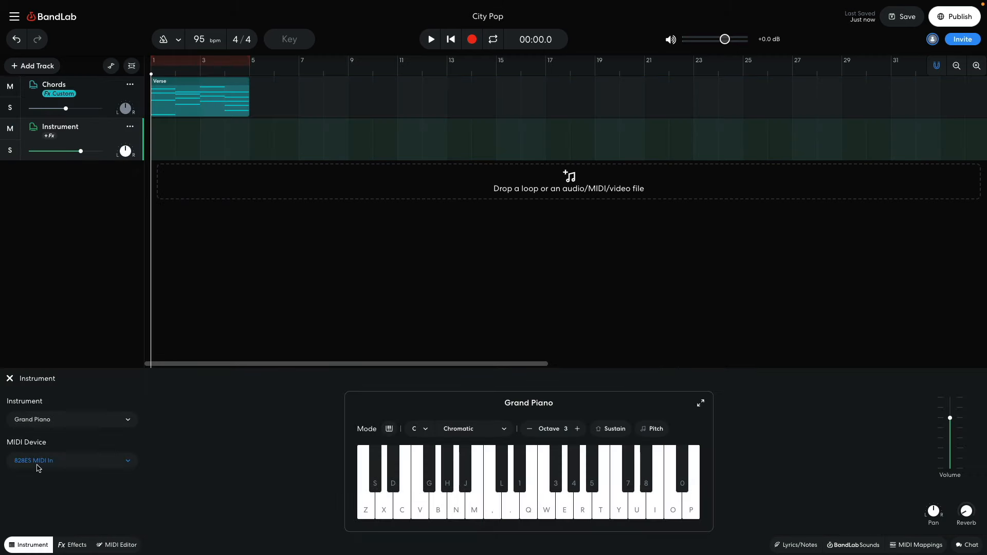
{"action": "left_click", "coordinate": [50, 426]}
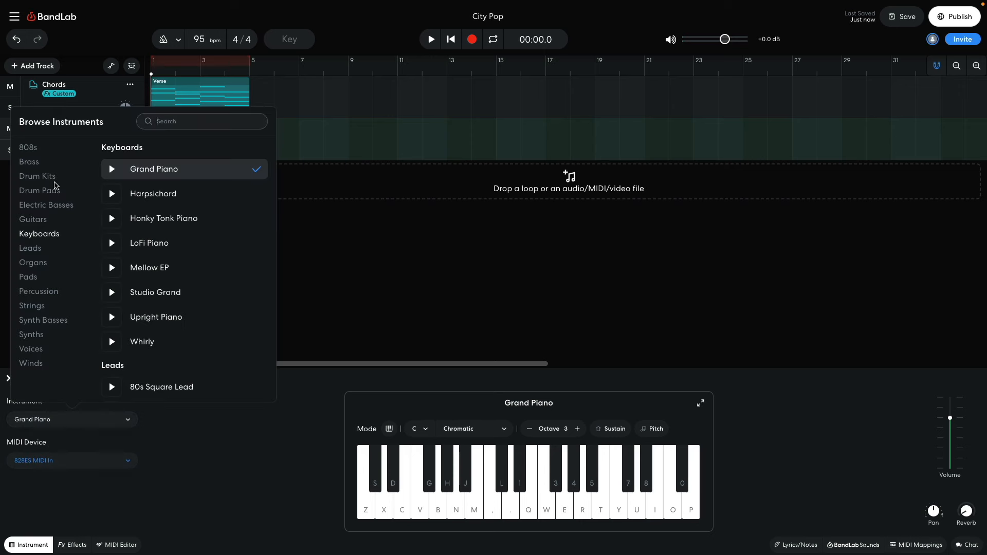
{"action": "left_click", "coordinate": [51, 177]}
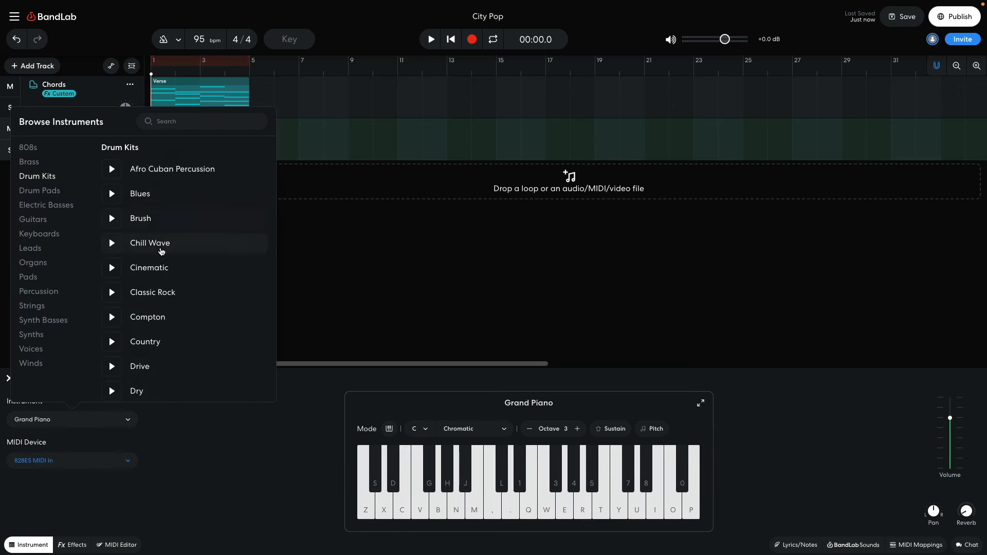
{"action": "scroll", "coordinate": [161, 253], "scroll_direction": "down", "scroll_amount": 5}
{"action": "left_click", "coordinate": [148, 311]}
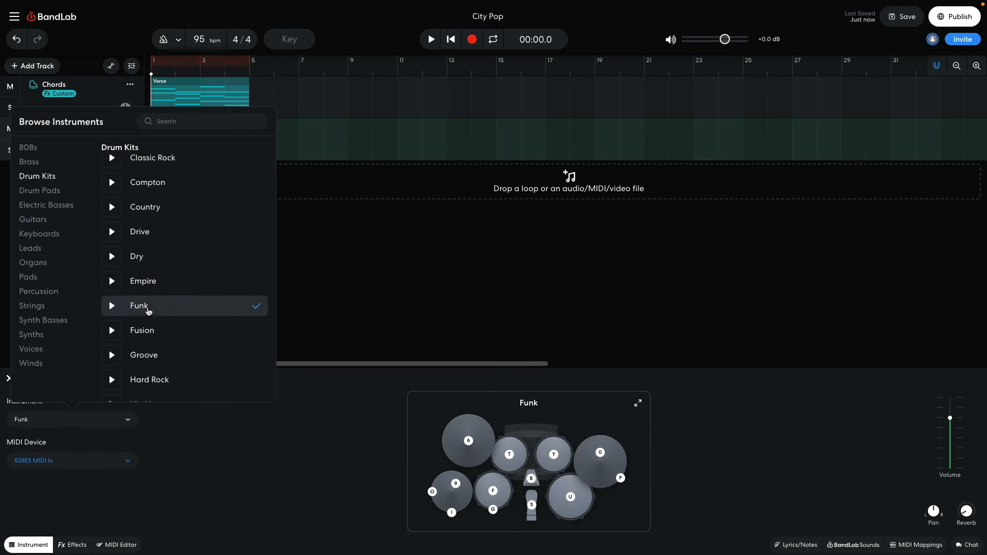
{"action": "left_click", "coordinate": [314, 293]}
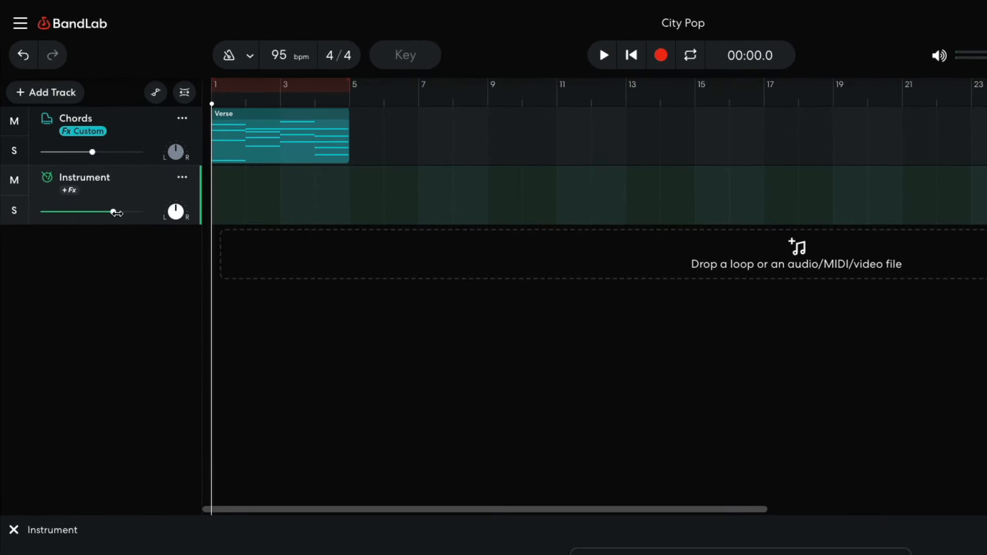
{"action": "mouse_move", "coordinate": [75, 151]}
{"action": "left_click_drag", "start_coordinate": [105, 211], "coordinate": [92, 212]}
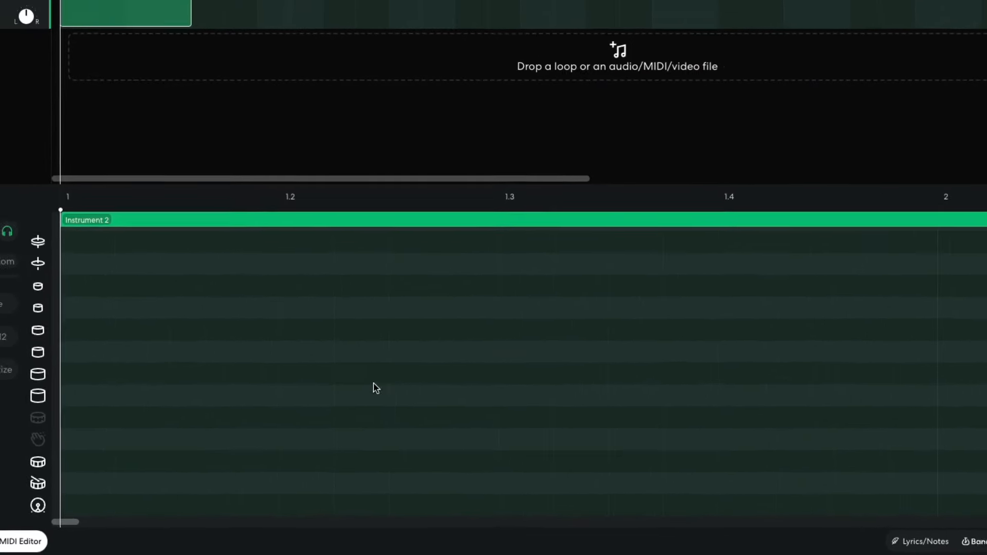
Place snare hits on beats 1.2 and 1.4, and kick hits on beat 1 and halfway between 1.3 and 1.4
{"action": "double_click", "coordinate": [334, 483]}
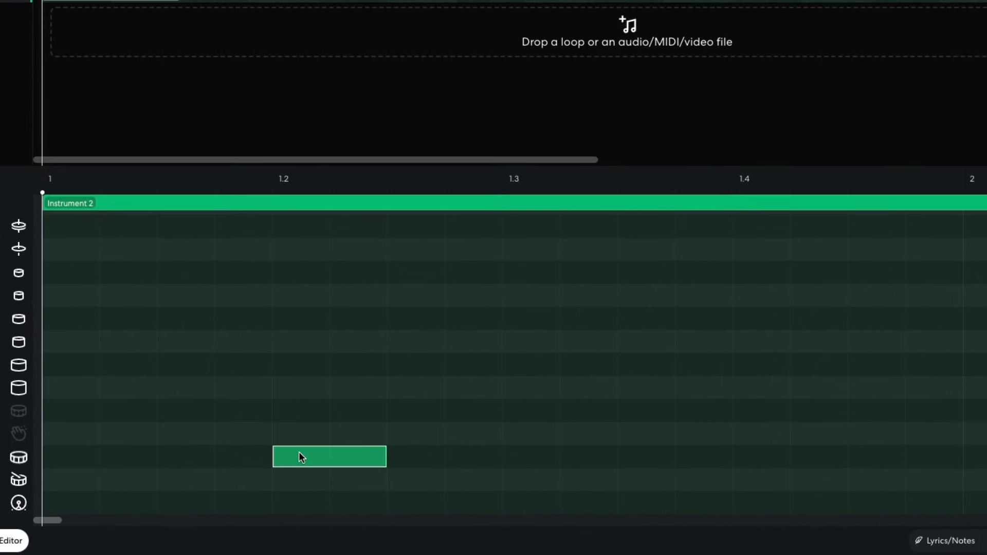
{"action": "double_click", "coordinate": [743, 458]}
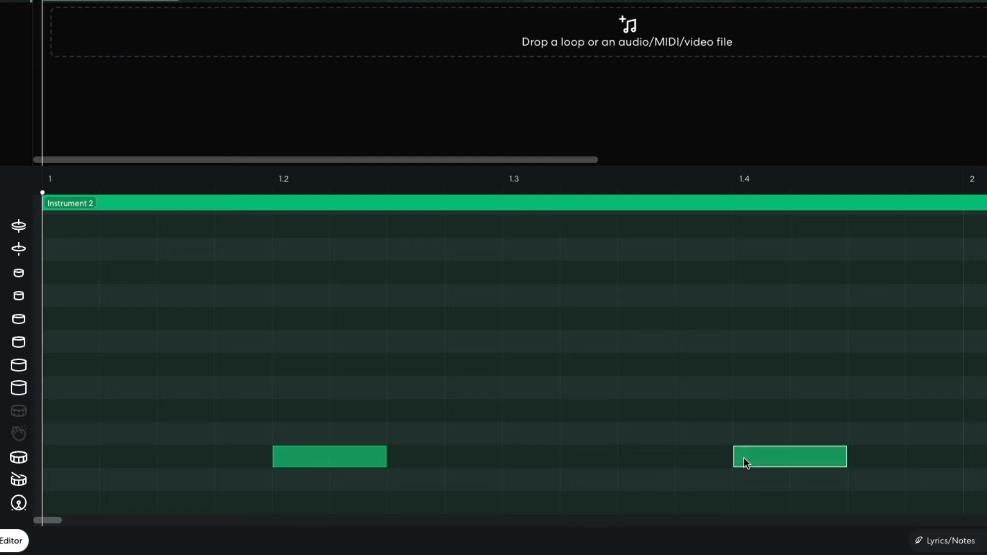
{"action": "double_click", "coordinate": [65, 501]}
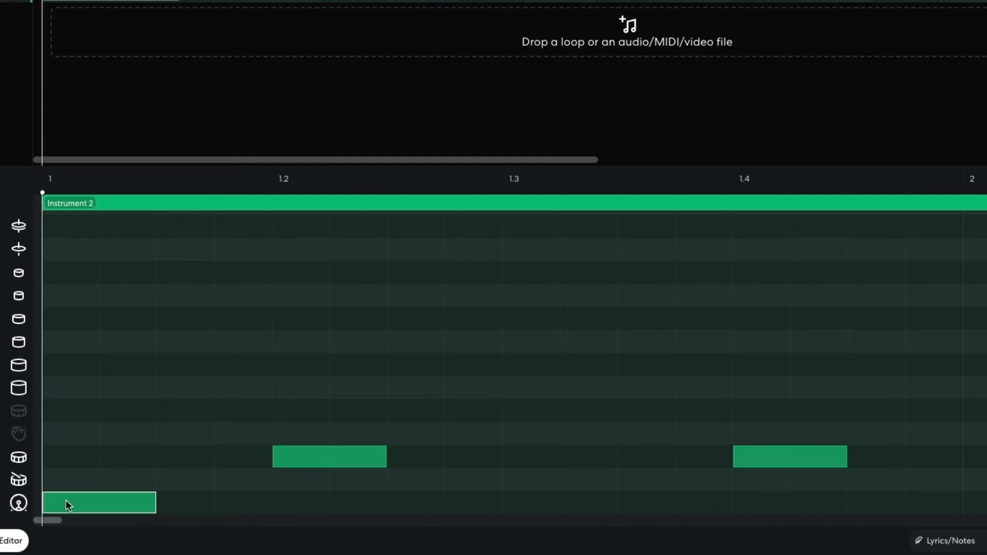
{"action": "double_click", "coordinate": [621, 501]}
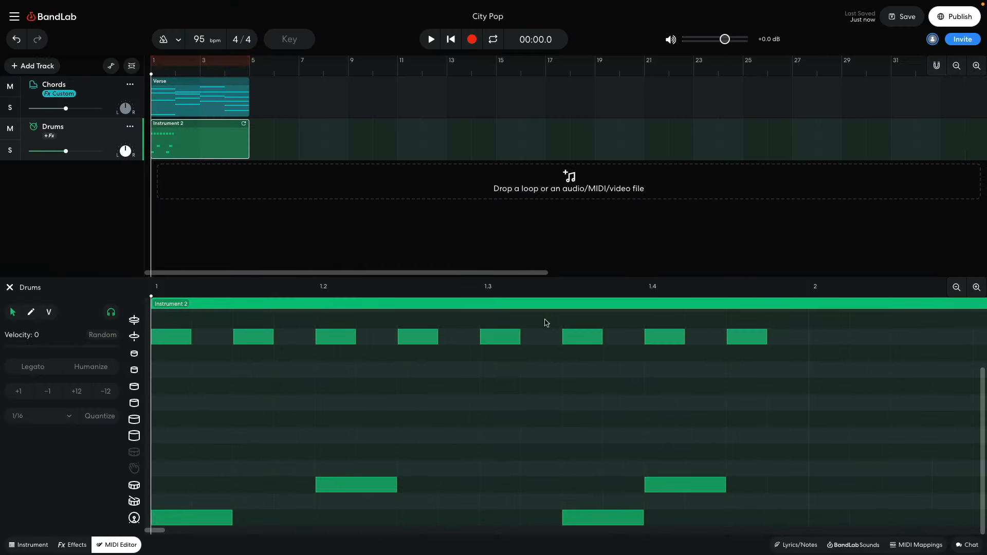
Add an extra hi-hat note just before beat 1.3, shorten it and reduce its velocity
{"action": "left_click", "coordinate": [447, 338]}
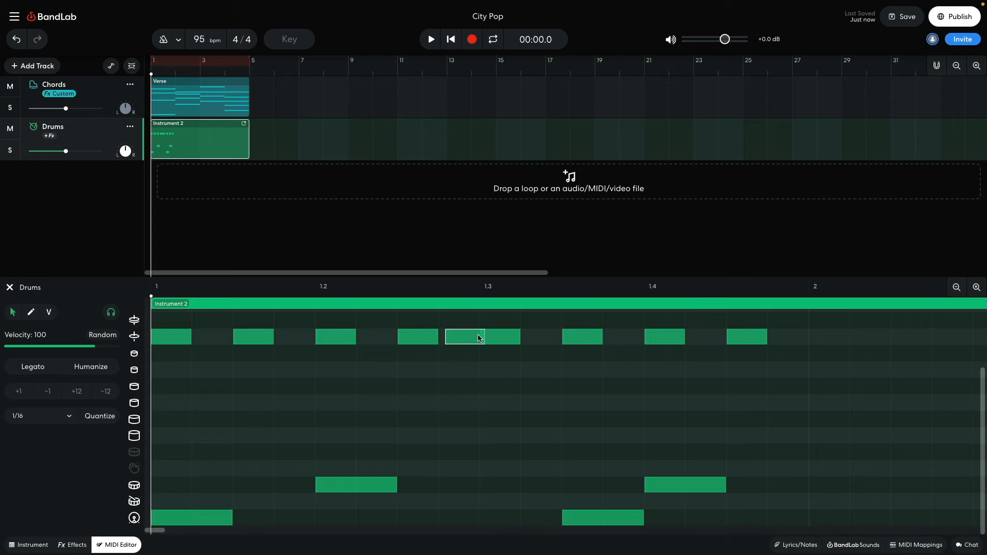
{"action": "left_click_drag", "start_coordinate": [483, 335], "coordinate": [473, 337]}
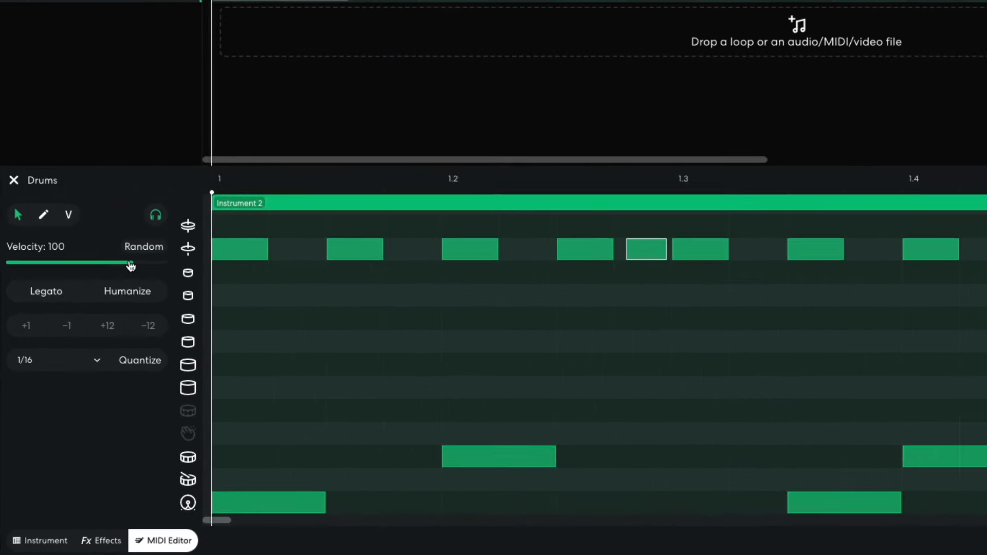
{"action": "left_click_drag", "start_coordinate": [91, 346], "coordinate": [71, 352]}
{"action": "left_click_drag", "start_coordinate": [100, 270], "coordinate": [93, 269]}
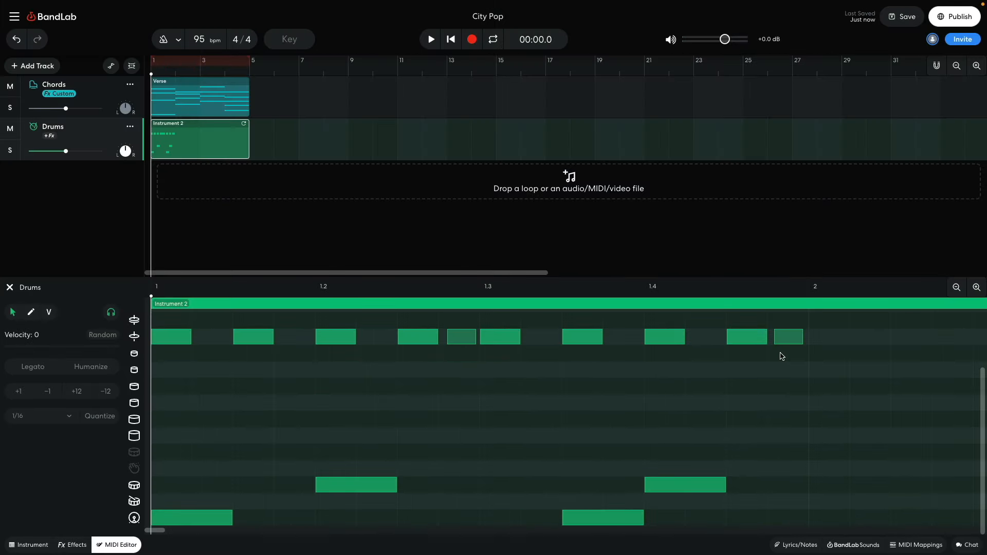
Play back the first bar of the drum pattern together with the chords
{"action": "key", "text": "space"}
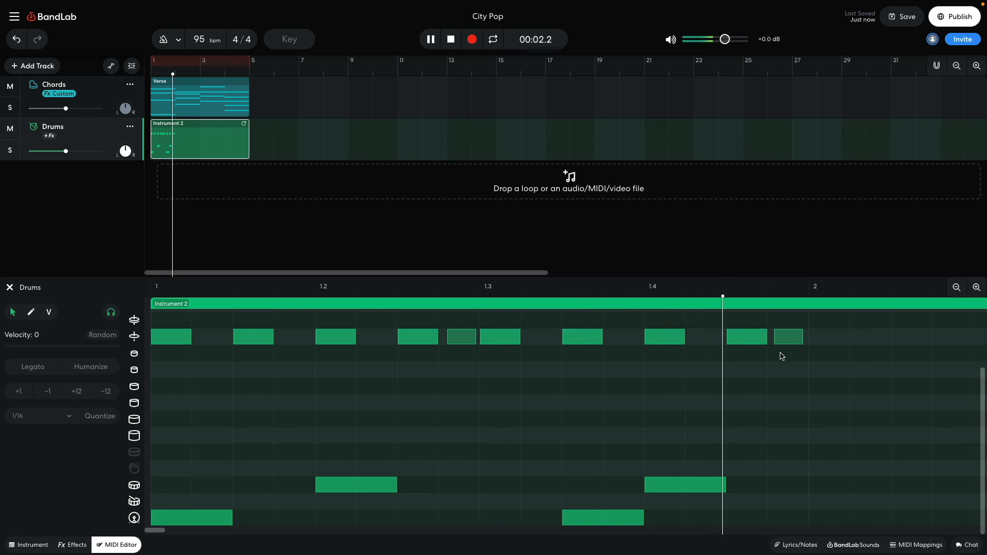
{"action": "key", "text": "space"}
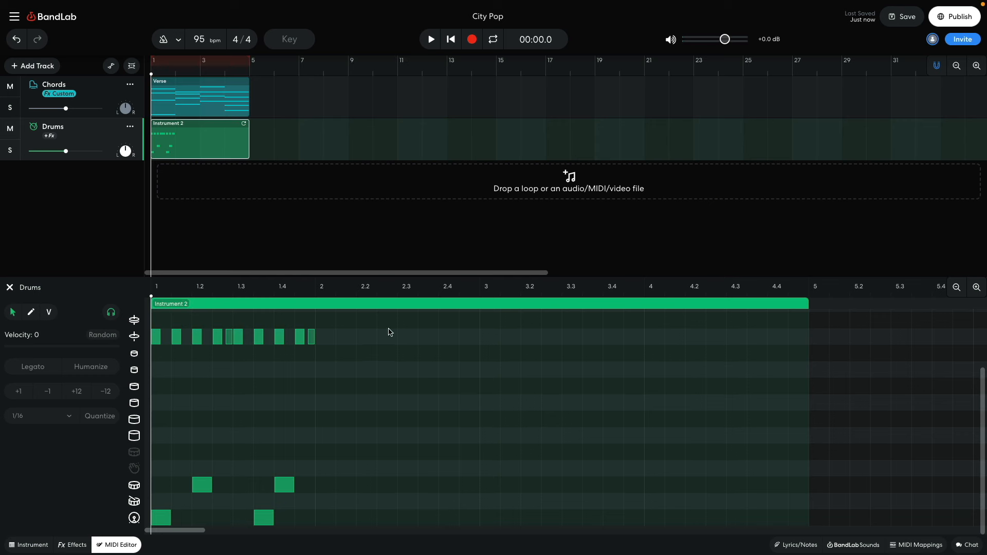
Repeat the one-bar drum pattern through bars 2 to 4 of the region and play back the result
{"action": "left_click_drag", "start_coordinate": [389, 329], "coordinate": [651, 528]}
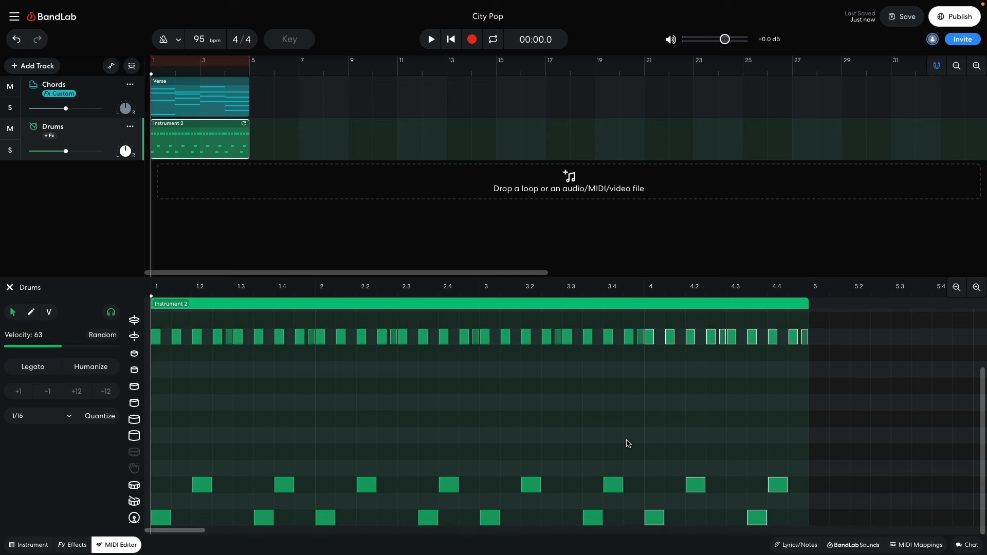
{"action": "key", "text": "space"}
{"action": "left_click", "coordinate": [9, 288]}
Add a virtual instrument track with the G-Funk Sine lead sound and lower its volume to about the level of the drums
{"action": "left_click", "coordinate": [42, 69]}
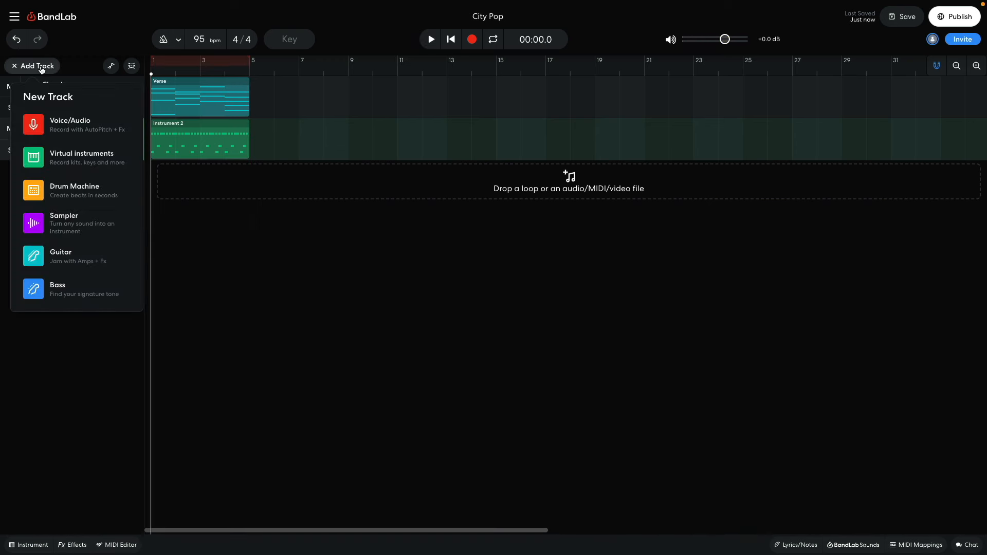
{"action": "left_click", "coordinate": [55, 158]}
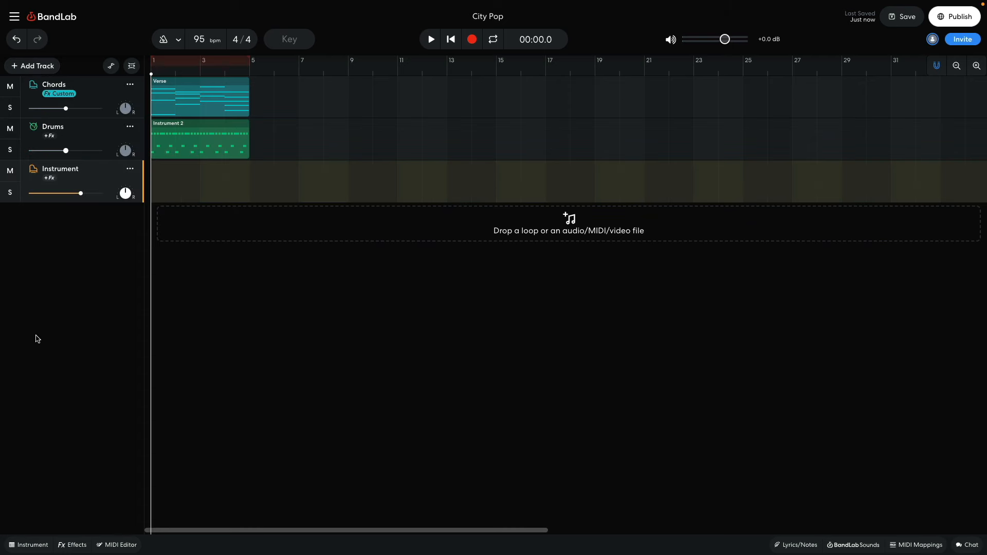
{"action": "left_click", "coordinate": [30, 546]}
{"action": "left_click", "coordinate": [59, 419]}
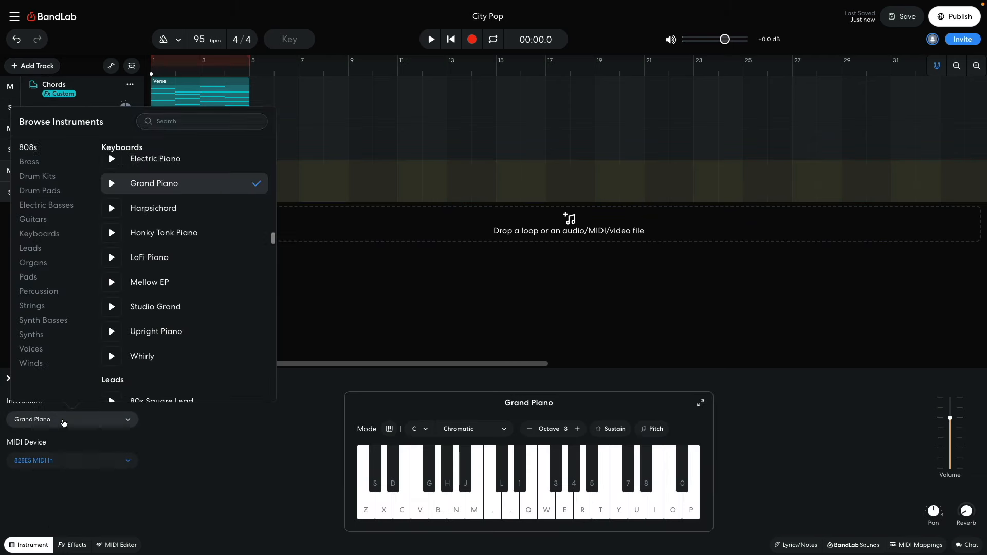
{"action": "left_click", "coordinate": [34, 250]}
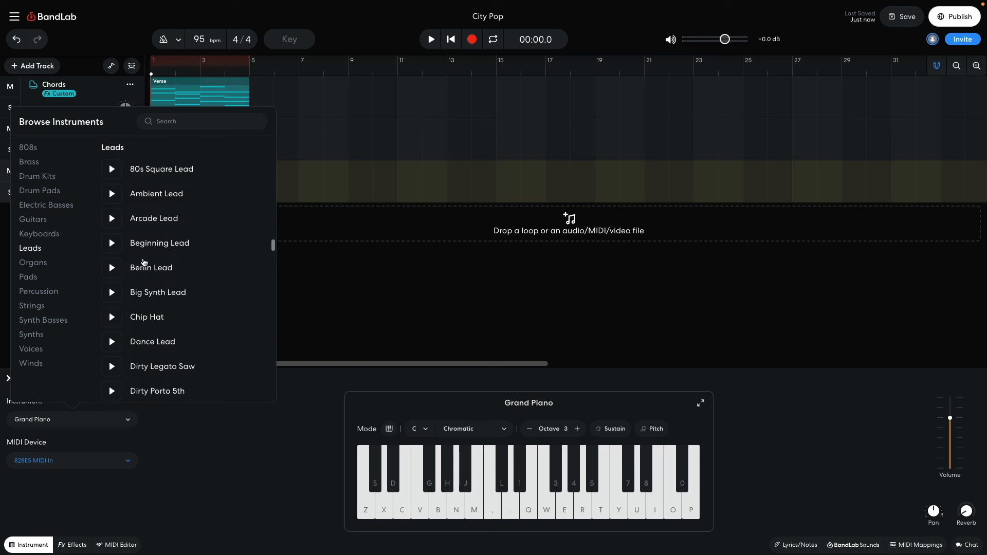
{"action": "scroll", "coordinate": [167, 261], "scroll_direction": "down", "scroll_amount": 4}
{"action": "scroll", "coordinate": [168, 266], "scroll_direction": "down", "scroll_amount": 3}
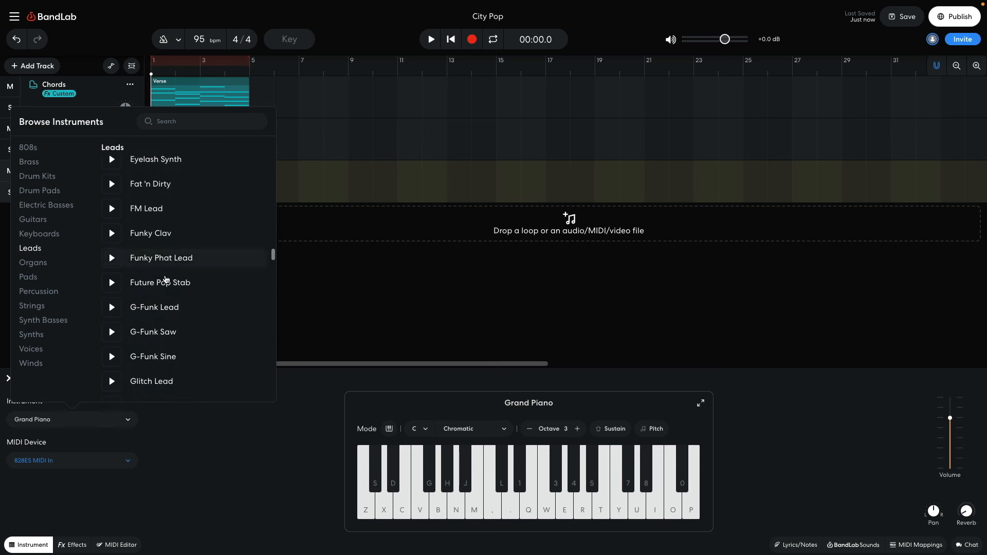
{"action": "left_click", "coordinate": [163, 357]}
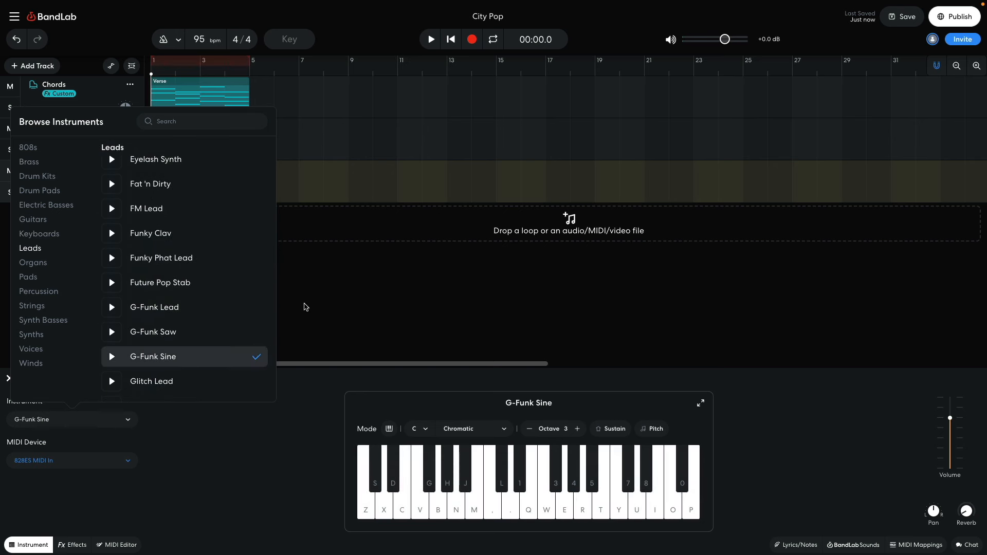
{"action": "left_click", "coordinate": [304, 307]}
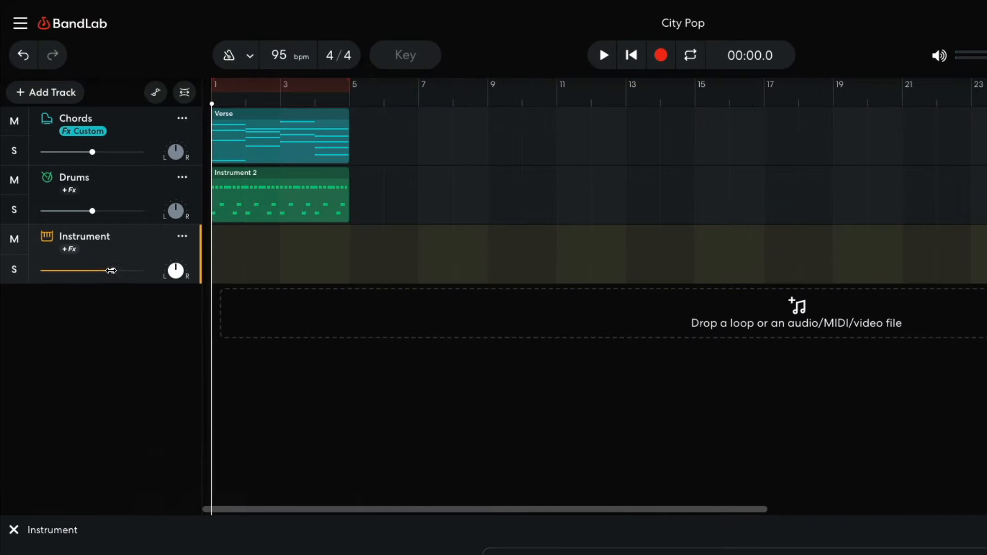
{"action": "left_click_drag", "start_coordinate": [81, 193], "coordinate": [63, 192]}
{"action": "left_click_drag", "start_coordinate": [90, 270], "coordinate": [92, 269]}
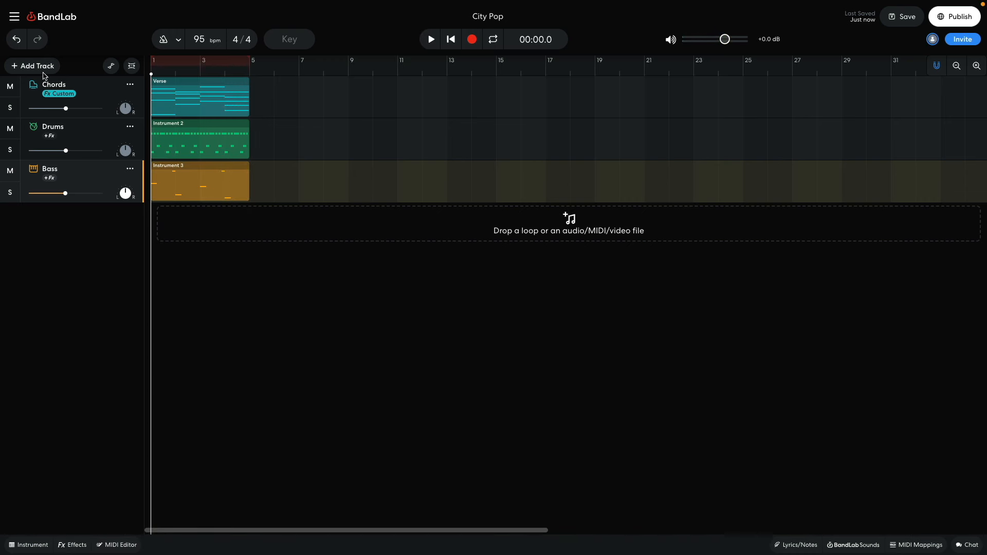
Add another virtual instrument track with the LoFi Saw synth sound and lower its volume slightly
{"action": "left_click", "coordinate": [43, 71]}
{"action": "left_click", "coordinate": [63, 158]}
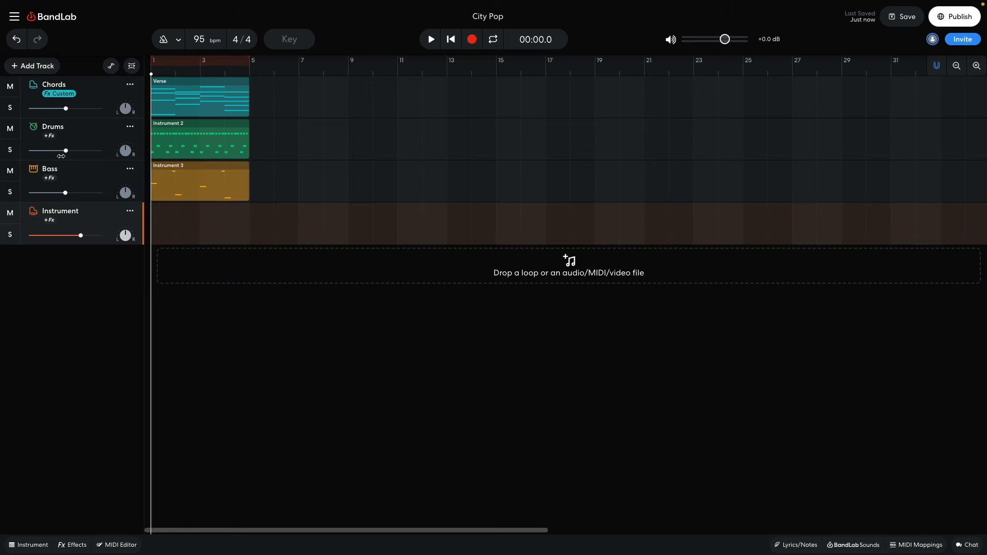
{"action": "left_click", "coordinate": [29, 545]}
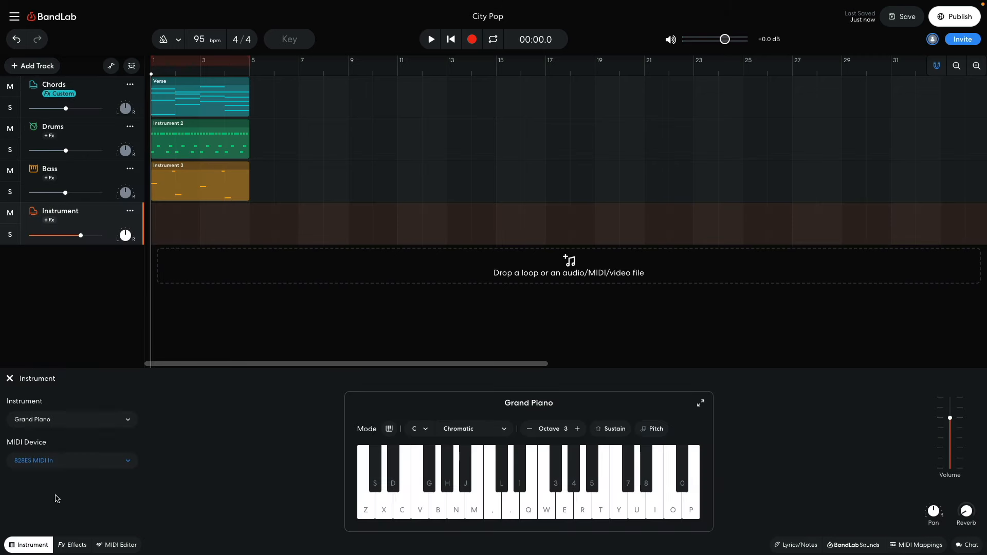
{"action": "left_click", "coordinate": [73, 420]}
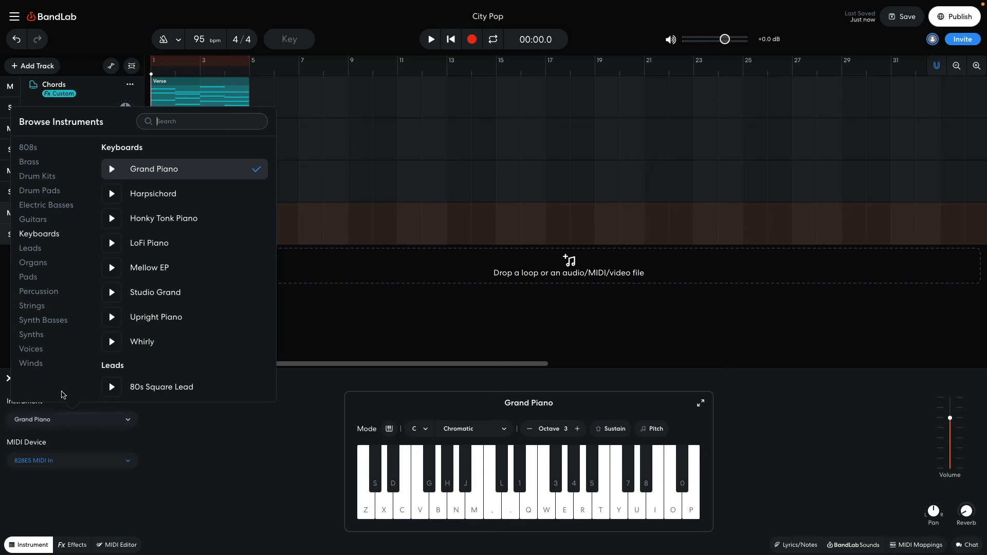
{"action": "left_click", "coordinate": [44, 335]}
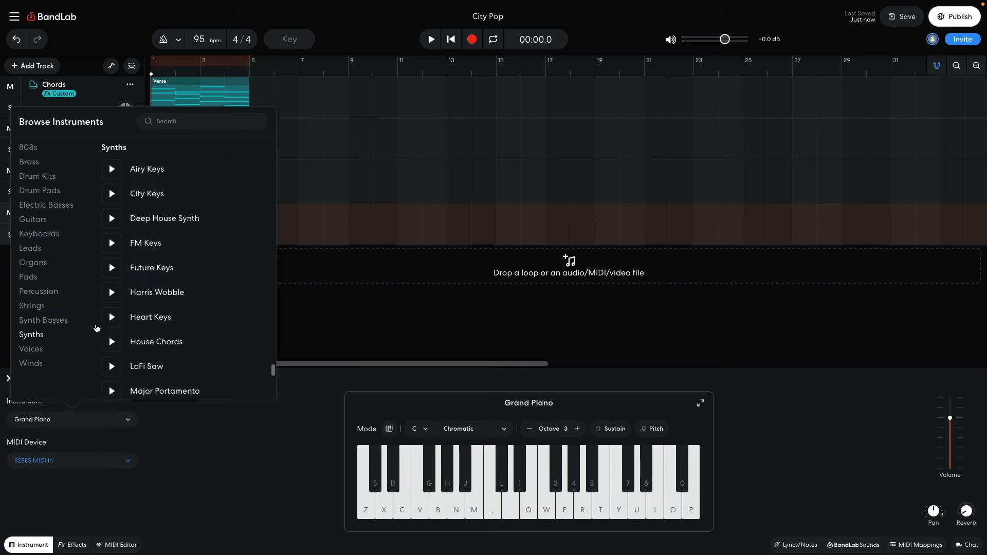
{"action": "left_click", "coordinate": [143, 366]}
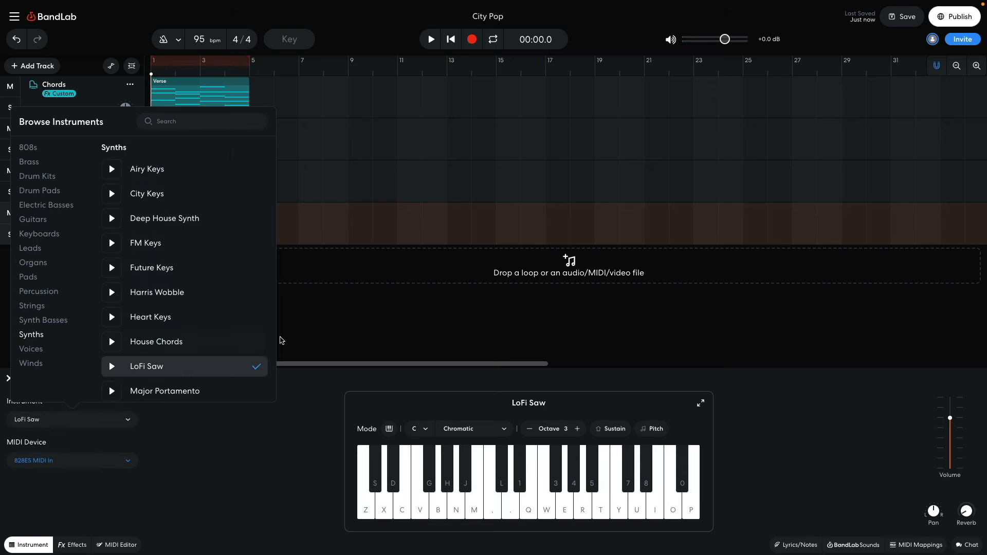
{"action": "left_click", "coordinate": [307, 322]}
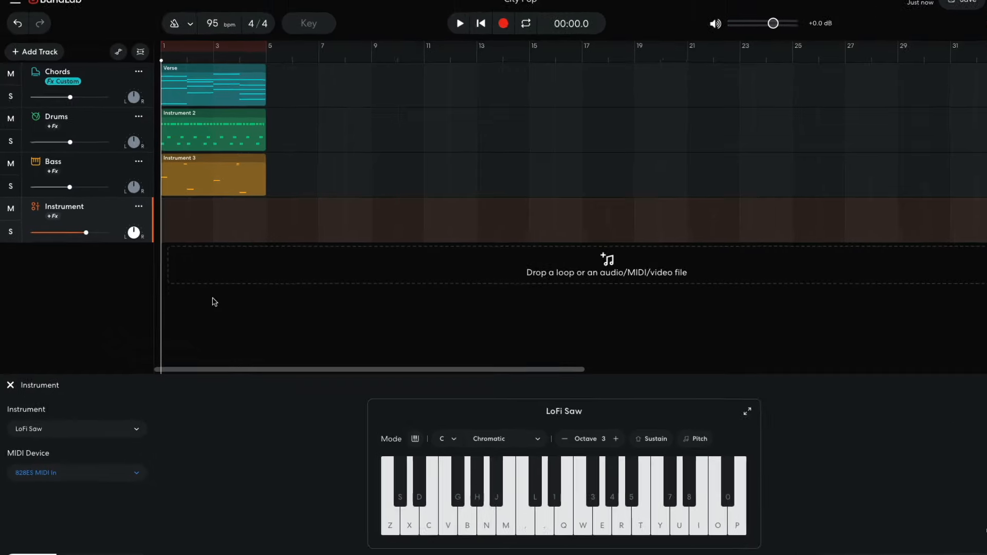
{"action": "left_click_drag", "start_coordinate": [86, 233], "coordinate": [81, 233]}
{"action": "left_click_drag", "start_coordinate": [105, 219], "coordinate": [97, 220]}
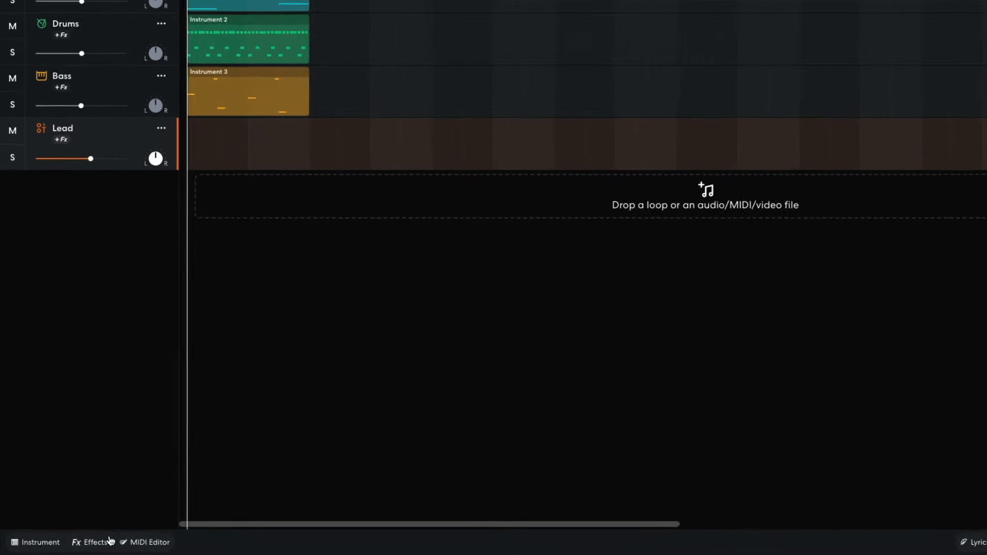
Add a Studio Reverb effect to the Lead track and reduce its mix and size
{"action": "left_click", "coordinate": [110, 544]}
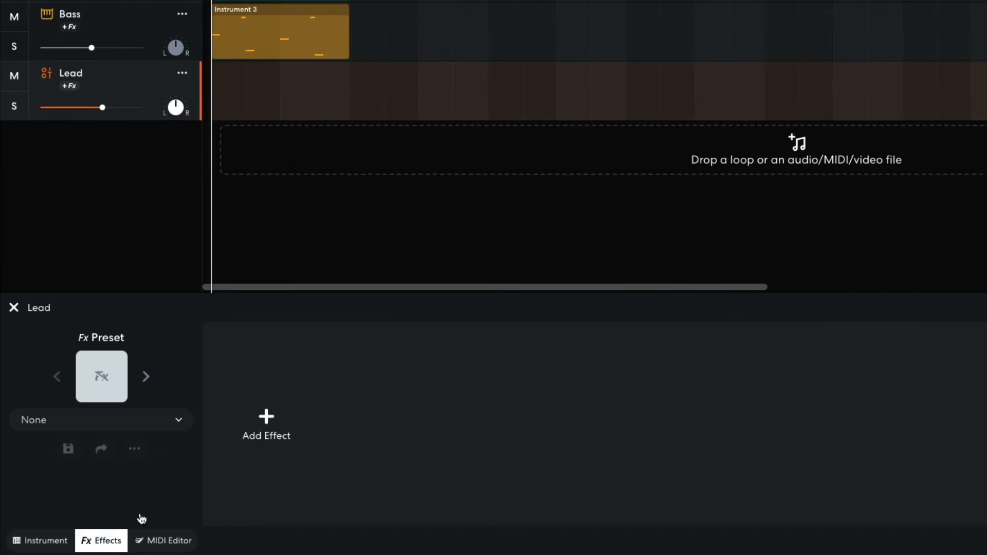
{"action": "left_click", "coordinate": [265, 418]}
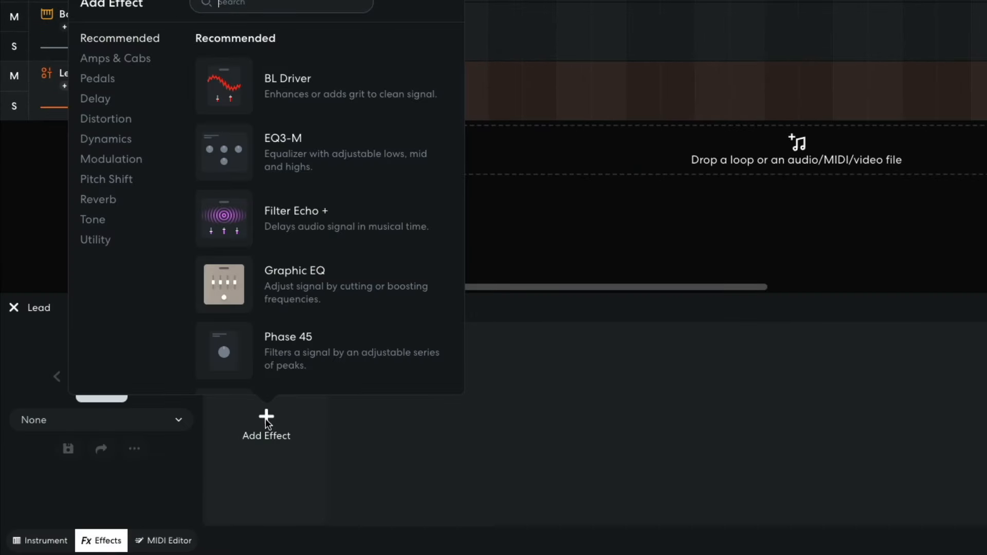
{"action": "left_click", "coordinate": [104, 199]}
{"action": "left_click", "coordinate": [229, 220]}
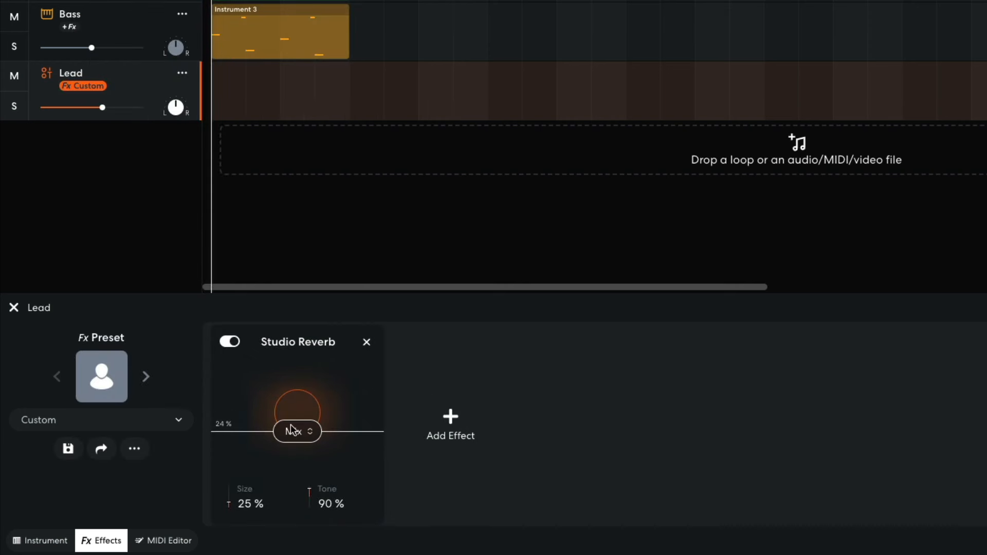
{"action": "left_click_drag", "start_coordinate": [292, 430], "coordinate": [292, 433]}
{"action": "left_click_drag", "start_coordinate": [226, 501], "coordinate": [226, 515]}
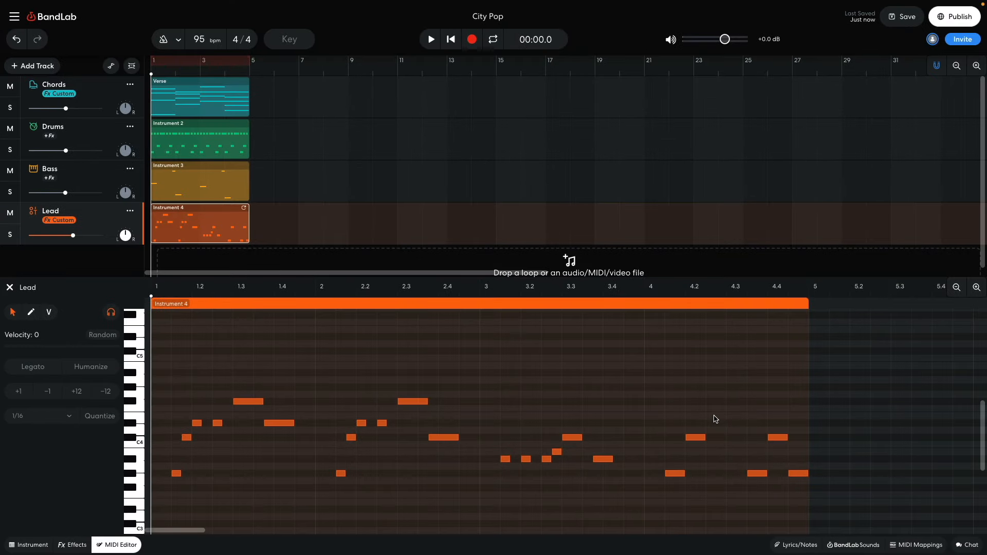
Play back the lead melody and duplicate the regions of all four tracks to bar 5
{"action": "key", "text": "space"}
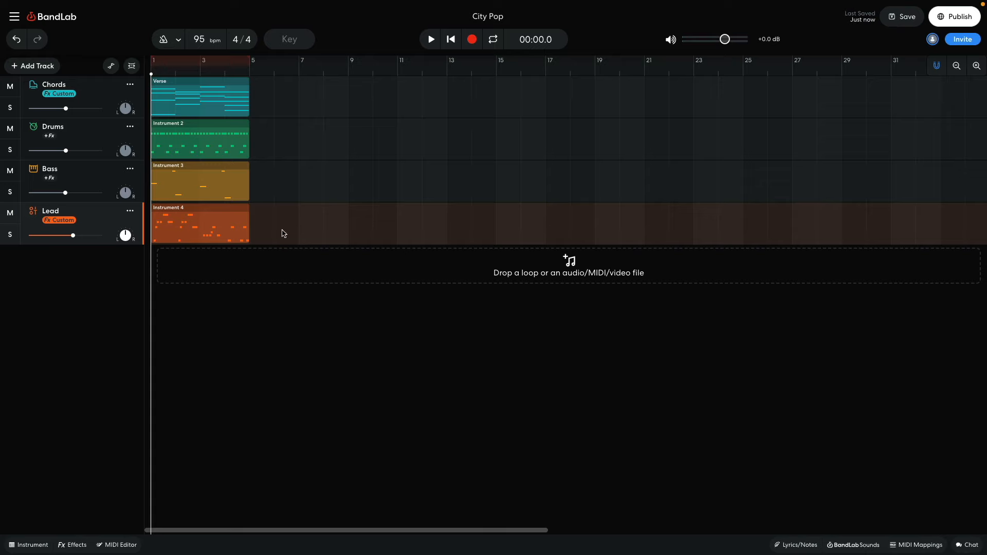
{"action": "left_click_drag", "start_coordinate": [282, 230], "coordinate": [187, 94]}
{"action": "left_click_drag", "start_coordinate": [187, 101], "coordinate": [285, 106]}
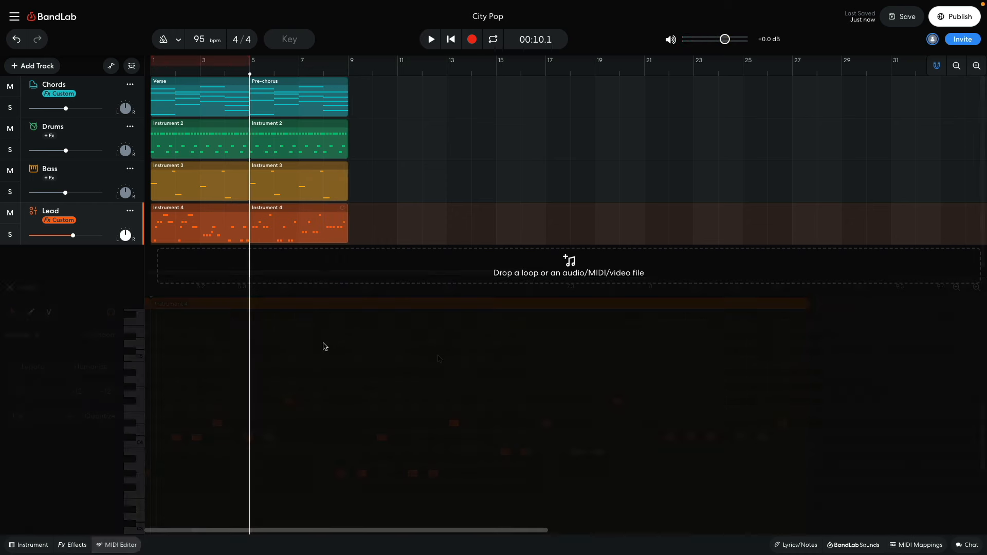
Add a virtual instrument track with the String Orchestra sound and lower its volume below the other tracks
{"action": "left_click", "coordinate": [44, 65]}
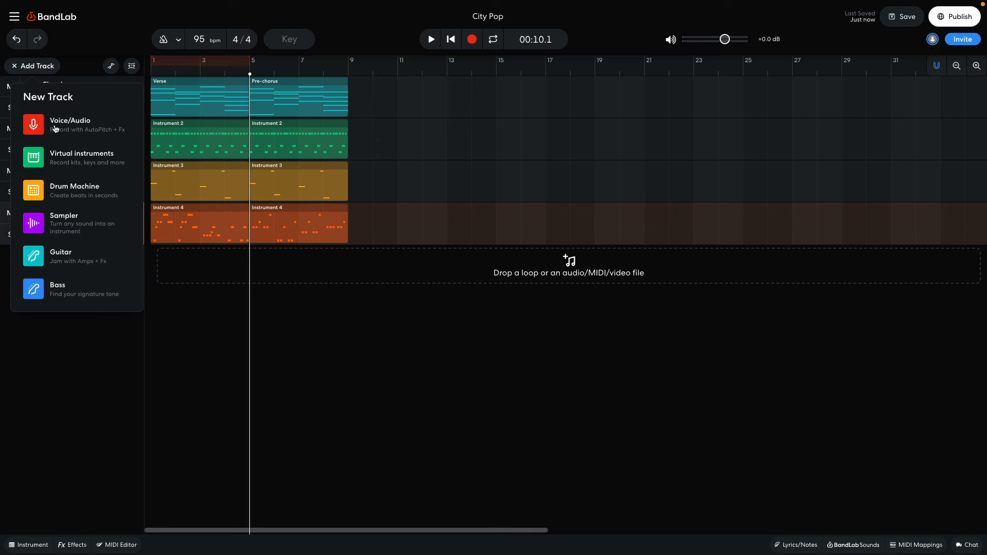
{"action": "left_click", "coordinate": [60, 154]}
{"action": "left_click", "coordinate": [32, 540]}
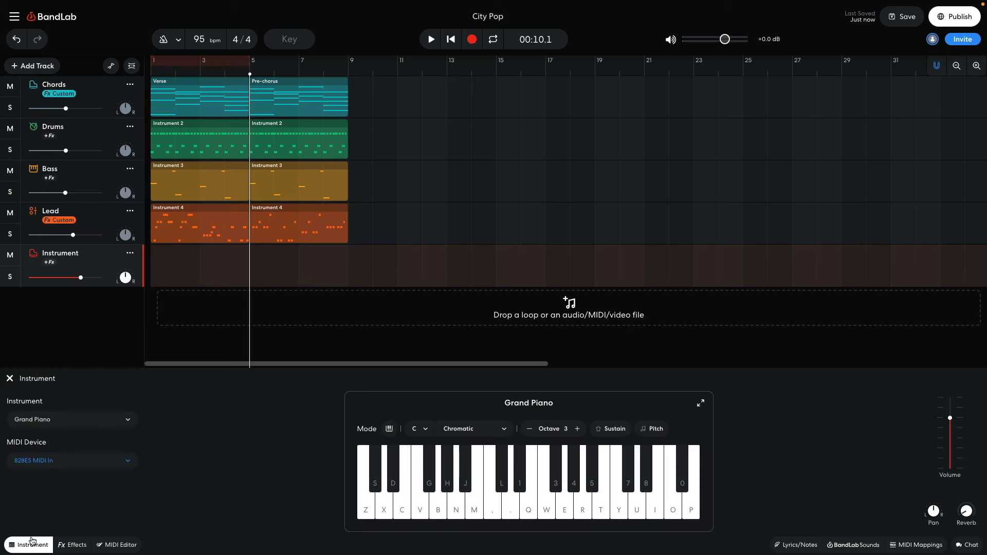
{"action": "left_click", "coordinate": [53, 423]}
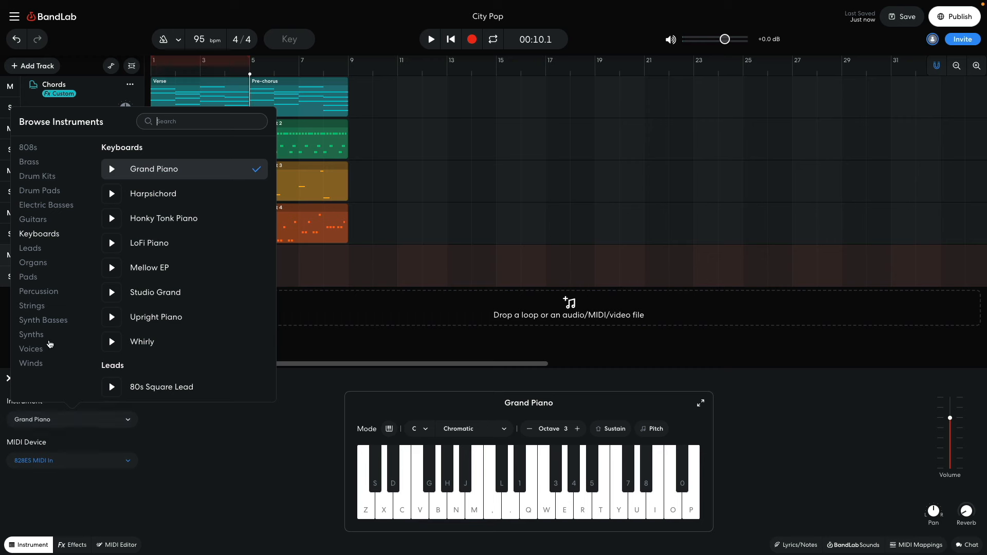
{"action": "left_click", "coordinate": [44, 307]}
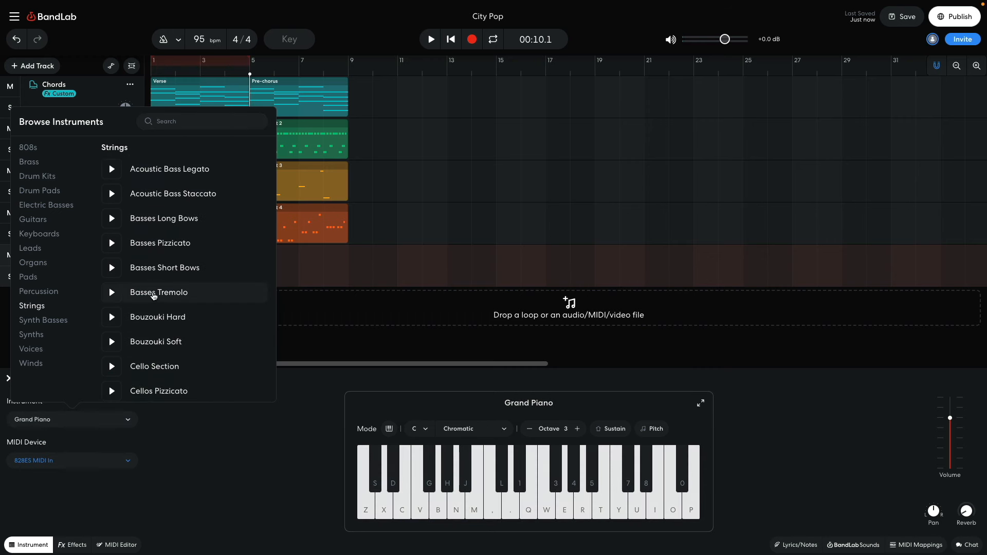
{"action": "scroll", "coordinate": [153, 296], "scroll_direction": "down", "scroll_amount": 10}
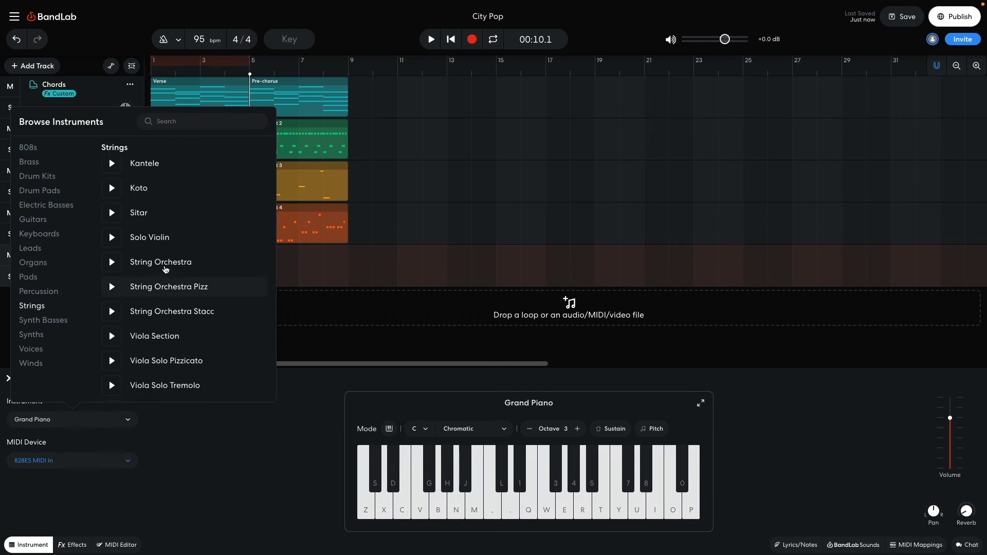
{"action": "left_click", "coordinate": [166, 263]}
{"action": "left_click", "coordinate": [213, 480]}
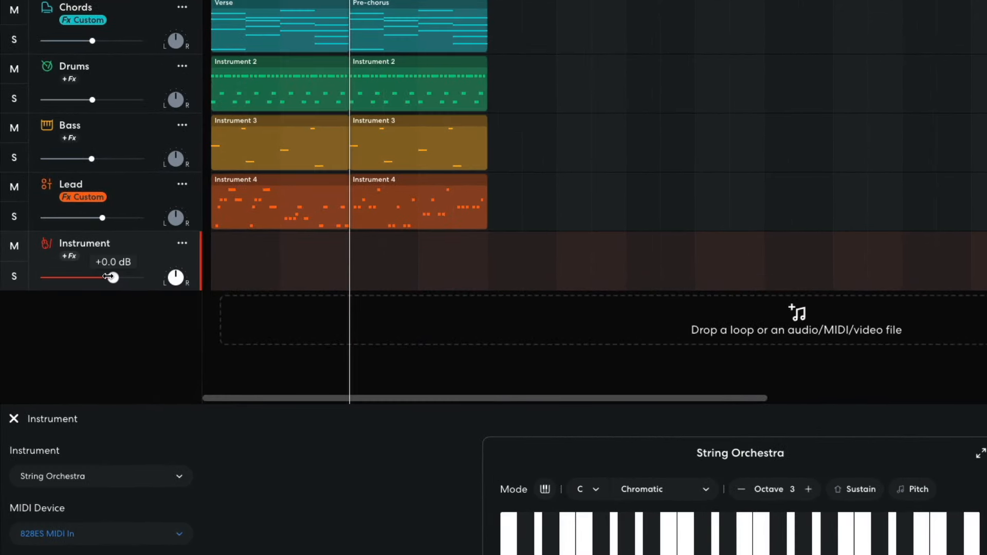
{"action": "left_click_drag", "start_coordinate": [108, 277], "coordinate": [83, 279]}
{"action": "key", "text": "shift"}
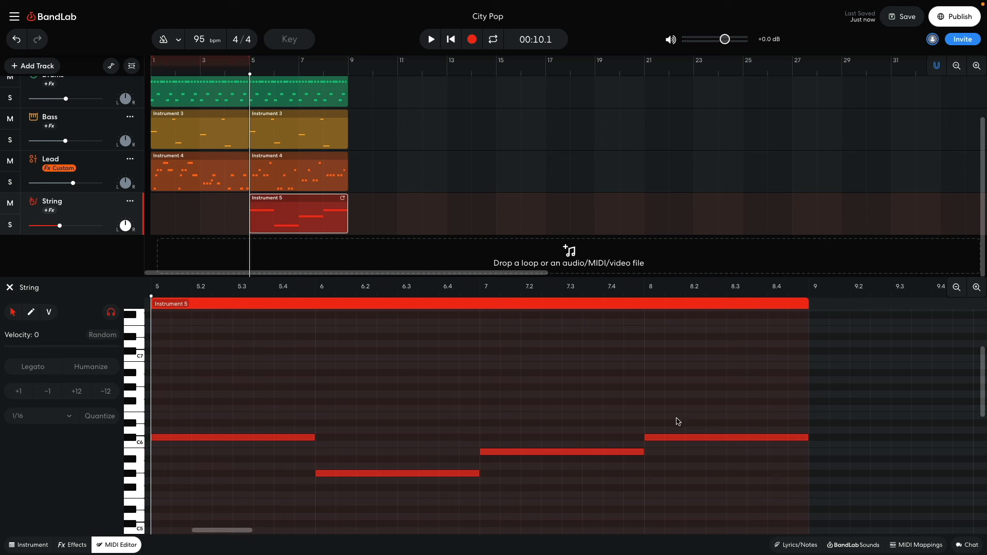
Play back the pre-chorus with the string part and the chorus chords with drums
{"action": "key", "text": "space"}
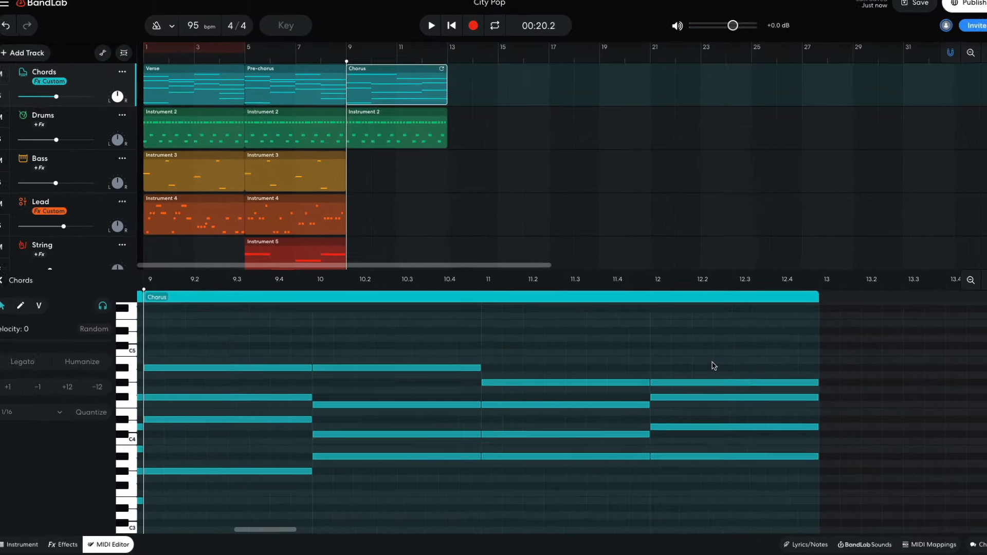
{"action": "key", "text": "space"}
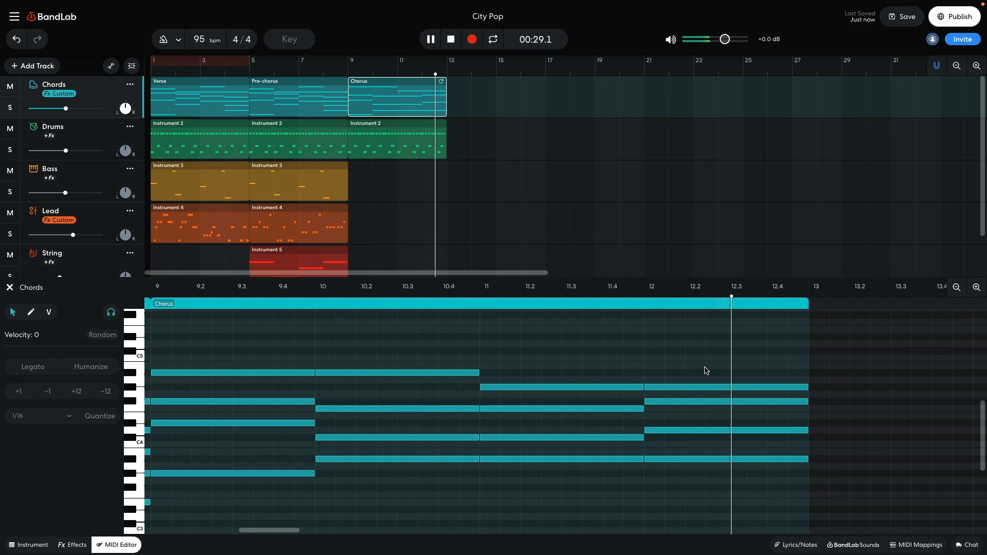
Paste bass and lead regions into the chorus at bar 9, playing back the bass part with the chords and drums
{"action": "key", "text": "ctrl+v"}
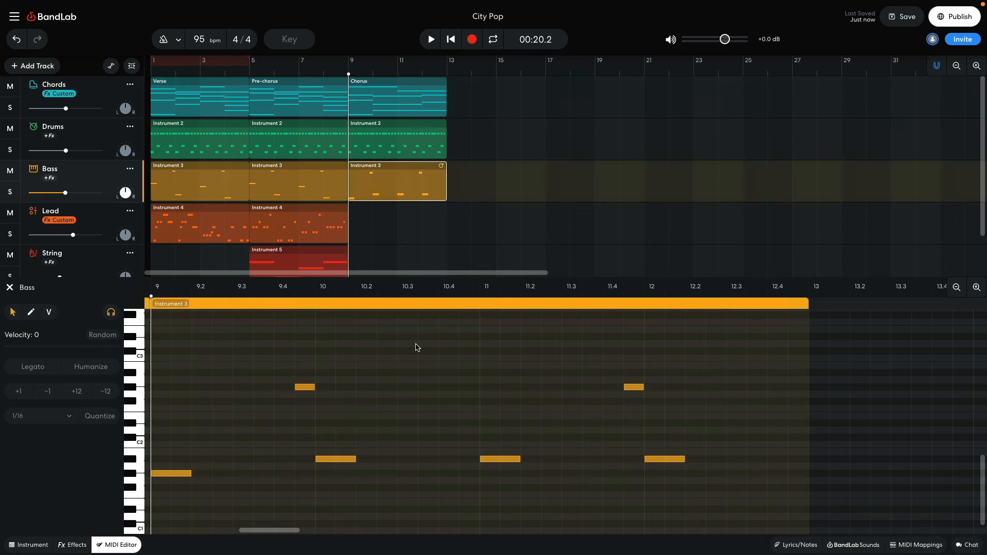
{"action": "key", "text": "space"}
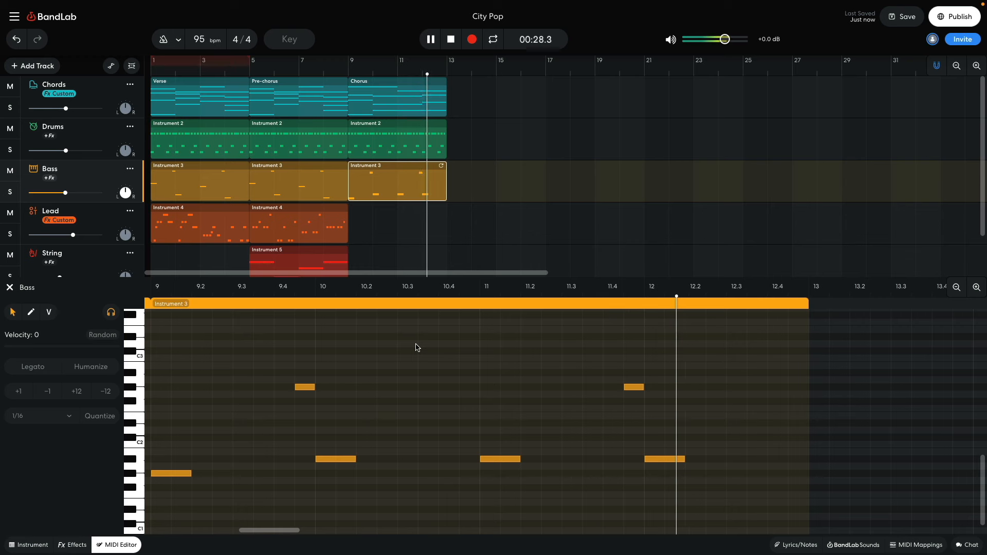
{"action": "key", "text": "space"}
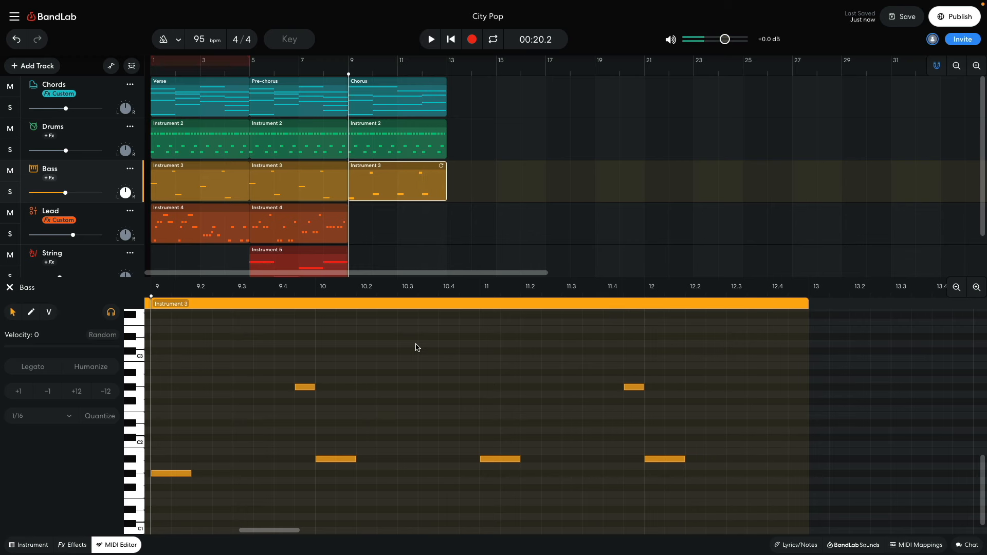
{"action": "key", "text": "ctrl+v"}
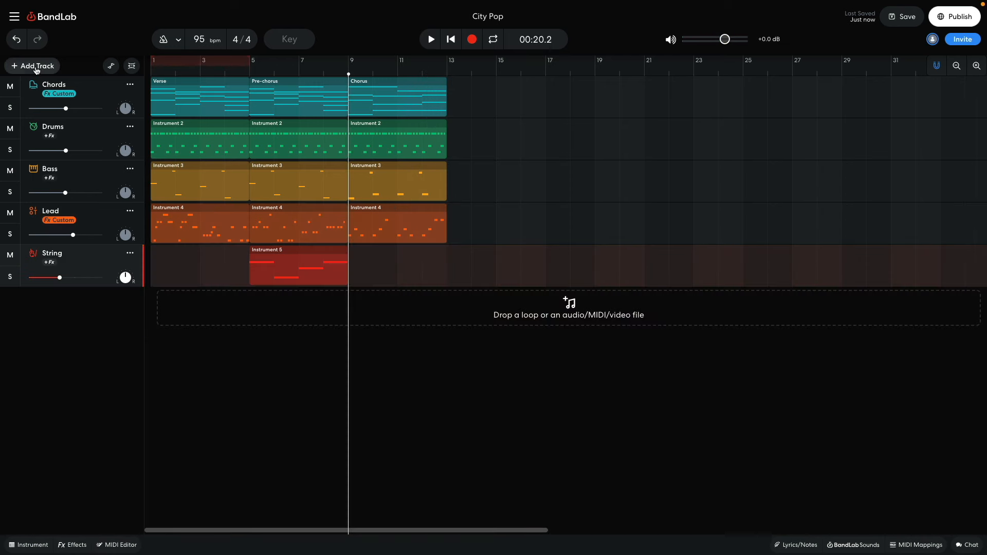
Add a virtual instrument track with the String Orchestra Stacc sound and lower its volume
{"action": "left_click", "coordinate": [37, 70]}
{"action": "left_click", "coordinate": [49, 148]}
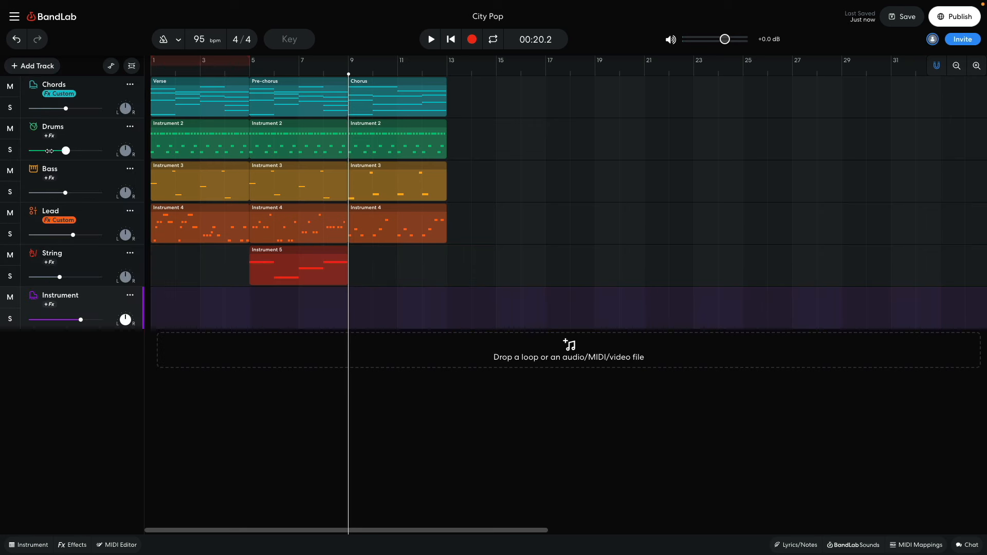
{"action": "left_click", "coordinate": [23, 544]}
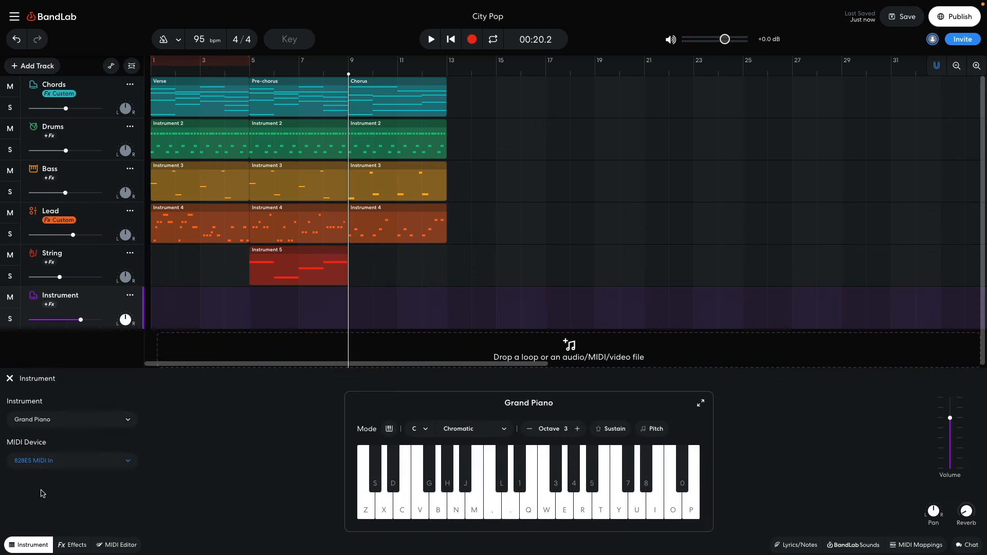
{"action": "left_click", "coordinate": [52, 421]}
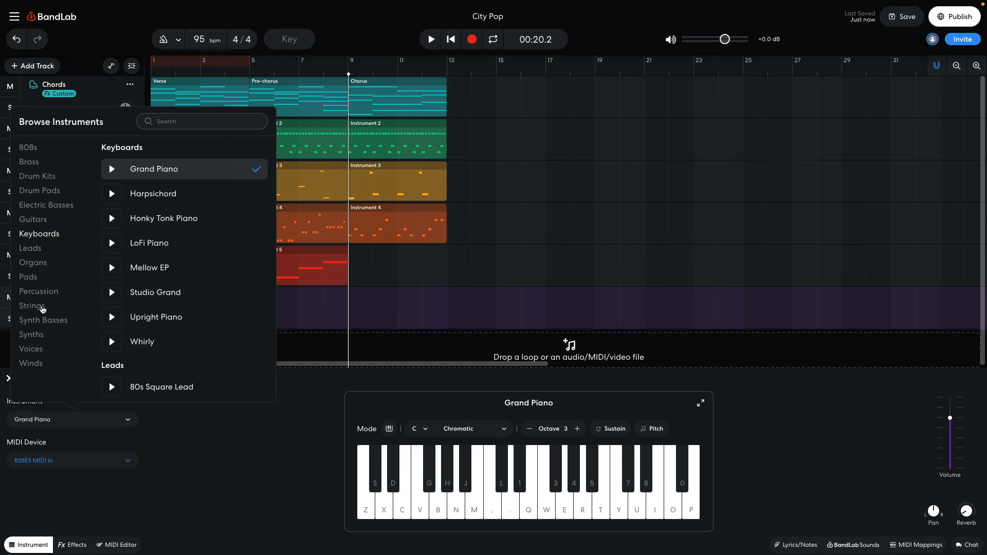
{"action": "left_click", "coordinate": [43, 309]}
{"action": "scroll", "coordinate": [175, 315], "scroll_direction": "down", "scroll_amount": 1}
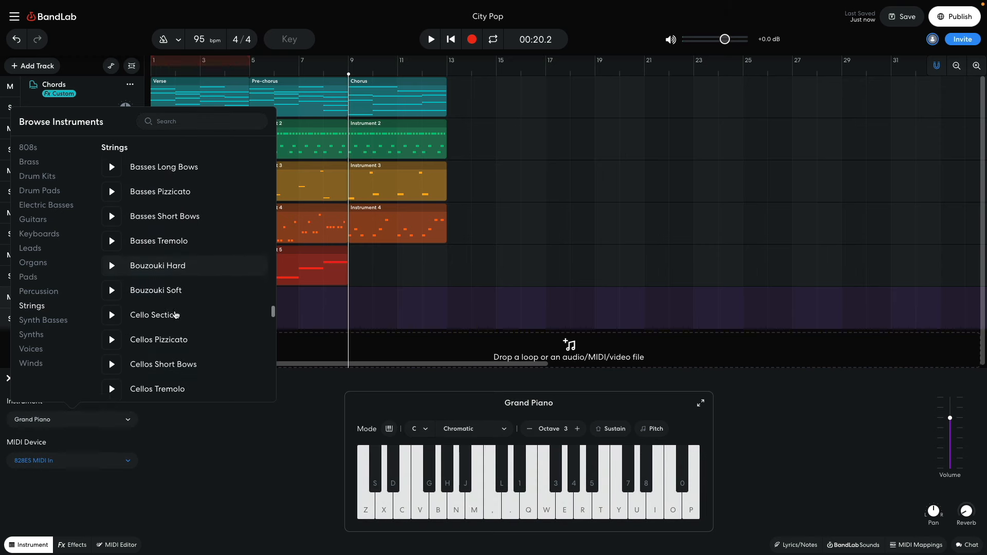
{"action": "scroll", "coordinate": [175, 315], "scroll_direction": "down", "scroll_amount": 10}
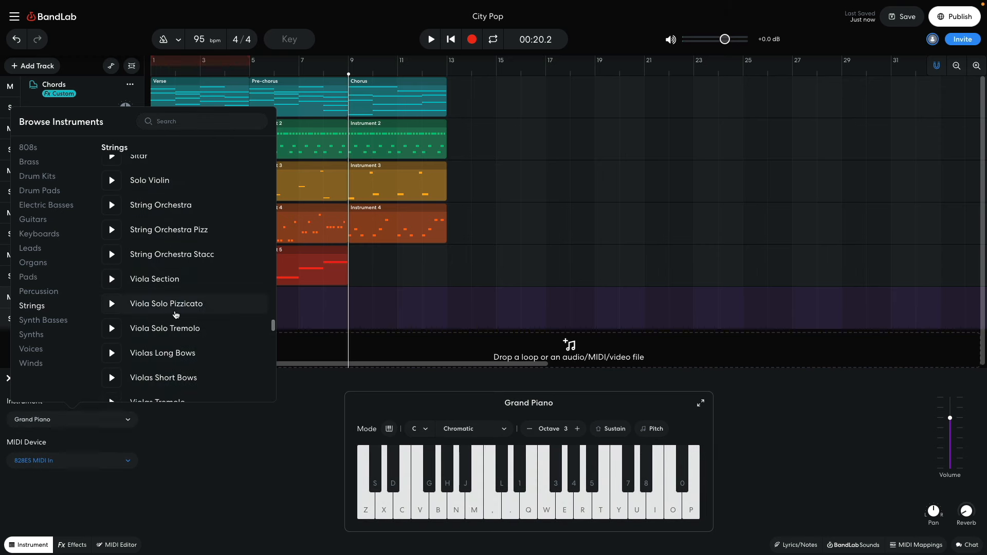
{"action": "left_click", "coordinate": [182, 257]}
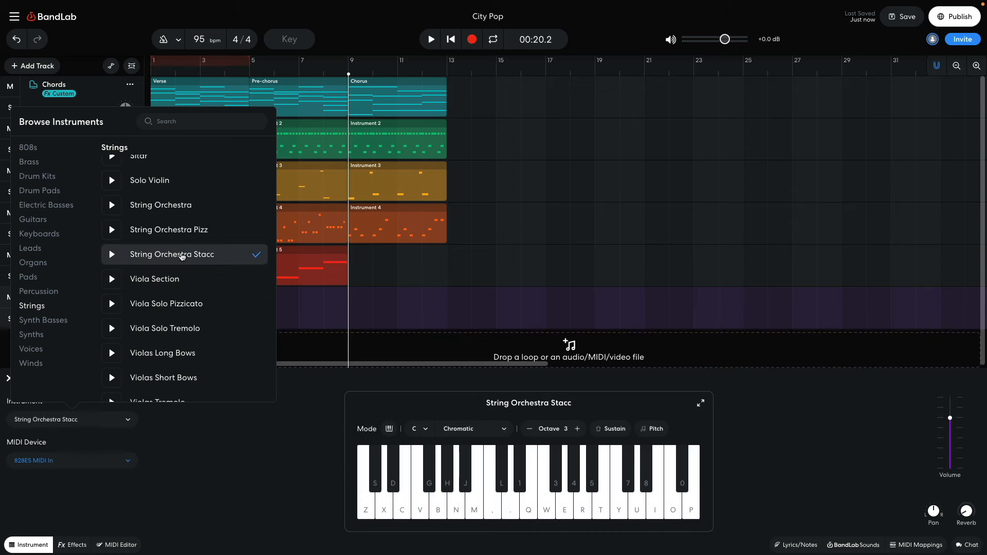
{"action": "left_click", "coordinate": [221, 460]}
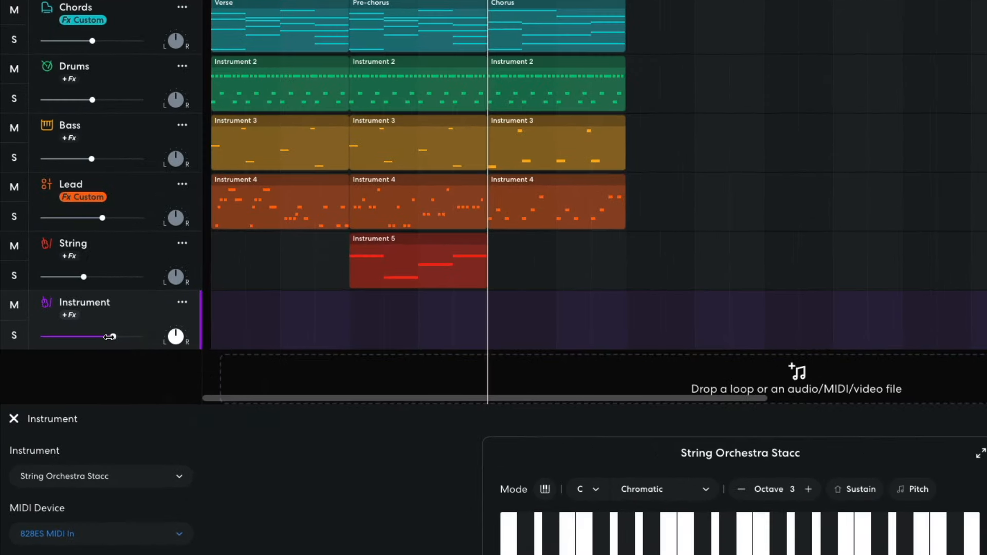
{"action": "left_click_drag", "start_coordinate": [73, 319], "coordinate": [84, 335]}
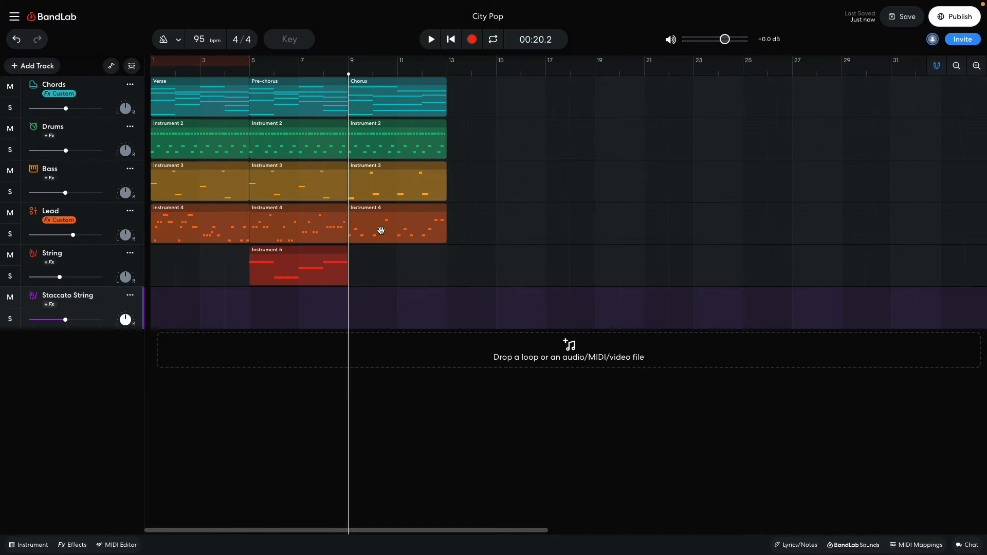
Copy the chorus lead region onto the Staccato String track and transpose all its notes up 12 semitones
{"action": "left_click_drag", "start_coordinate": [381, 230], "coordinate": [379, 301]}
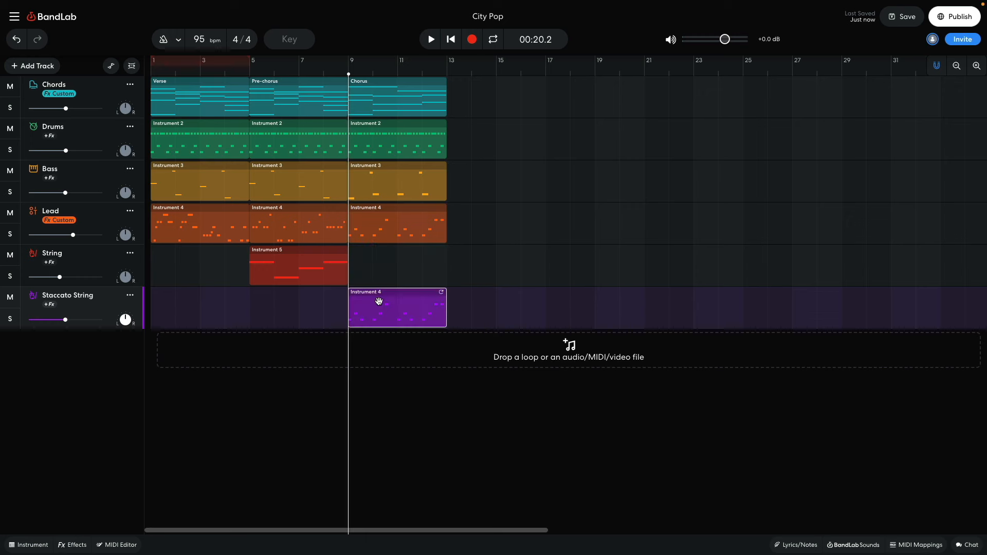
{"action": "double_click", "coordinate": [378, 308]}
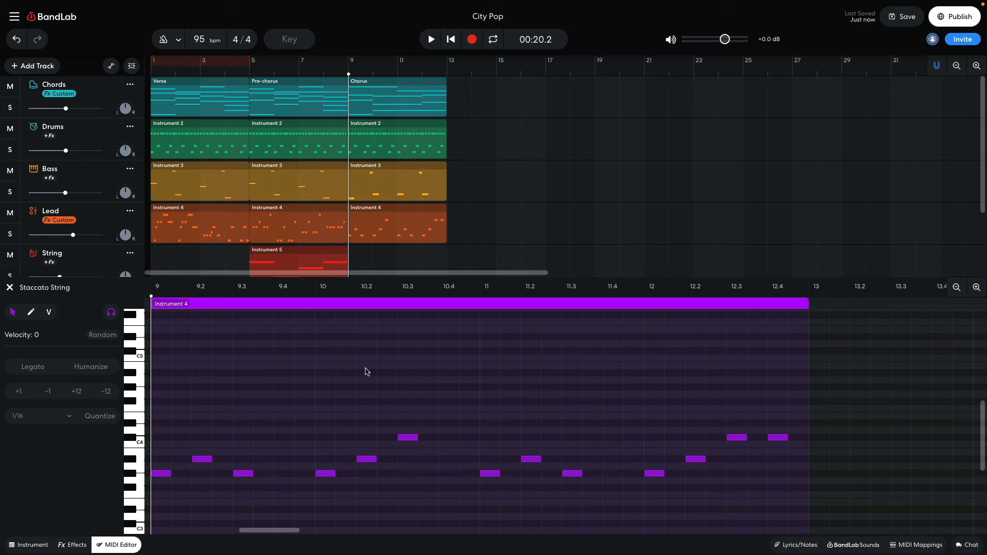
{"action": "key", "text": "ctrl+a"}
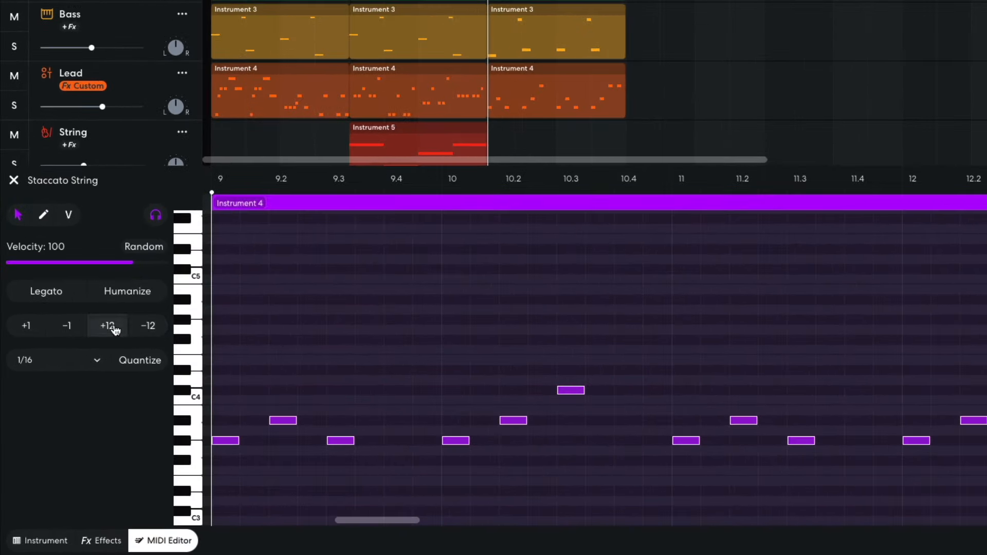
{"action": "left_click", "coordinate": [81, 392]}
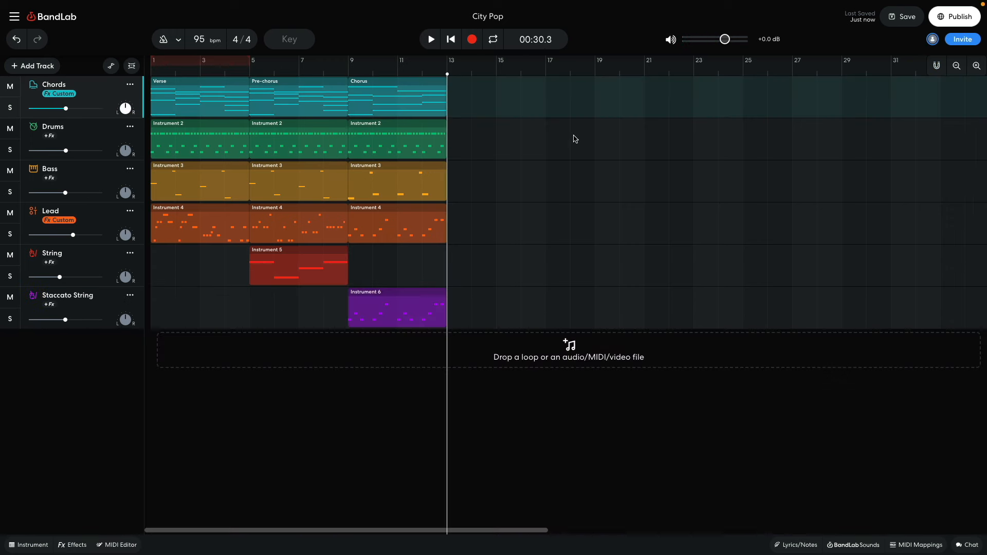
Duplicate the chorus regions of all tracks to bar 13 and add another virtual instrument track
{"action": "left_click_drag", "start_coordinate": [478, 94], "coordinate": [474, 310]}
{"action": "left_click", "coordinate": [24, 66]}
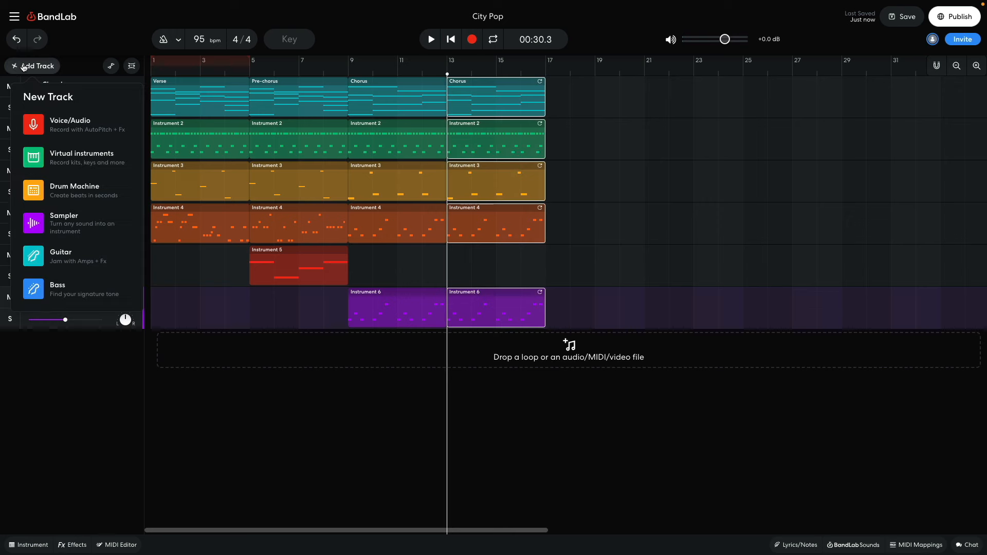
{"action": "left_click", "coordinate": [52, 156]}
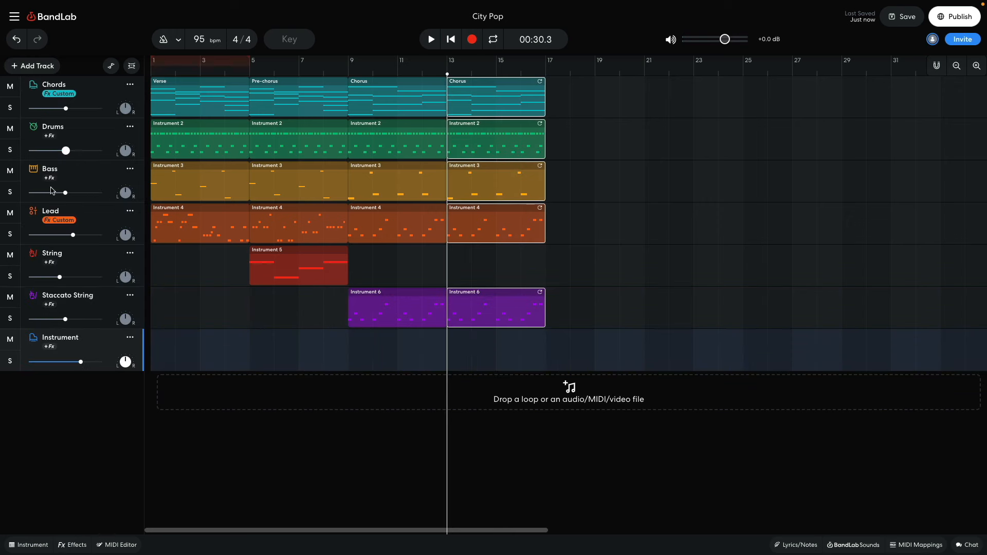
Assign the Soft Bells synth sound to the new instrument track and lower its volume
{"action": "left_click", "coordinate": [32, 545]}
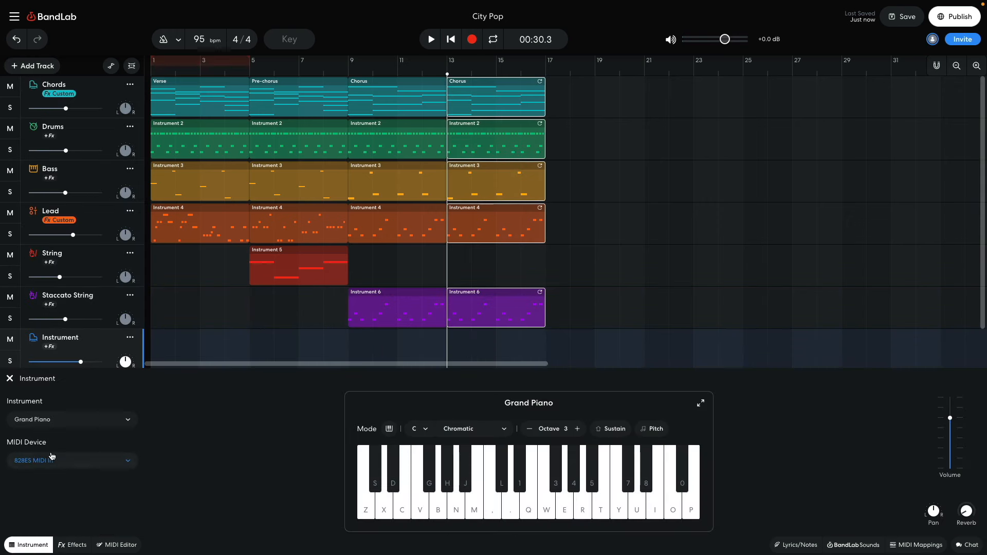
{"action": "left_click", "coordinate": [57, 419]}
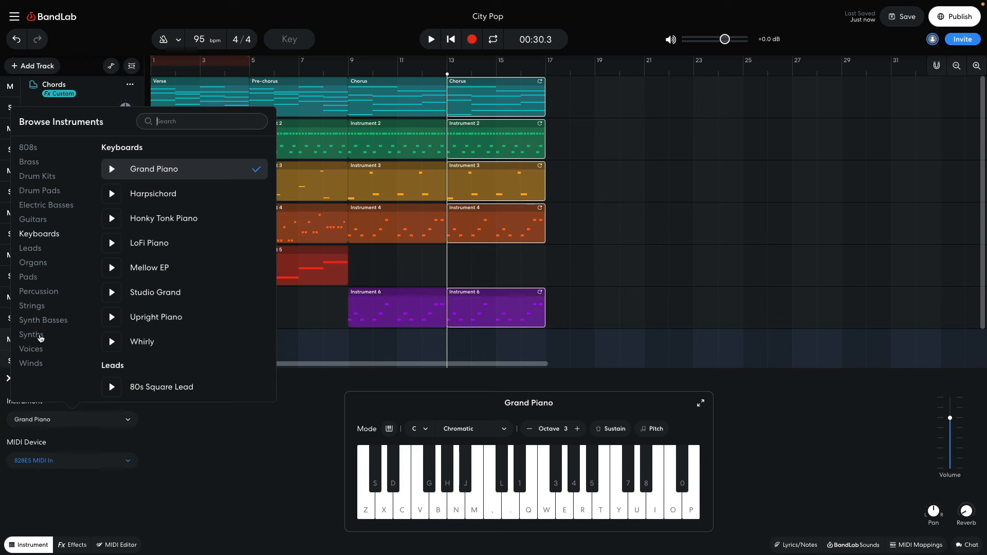
{"action": "left_click", "coordinate": [40, 336]}
{"action": "scroll", "coordinate": [171, 330], "scroll_direction": "down", "scroll_amount": 5}
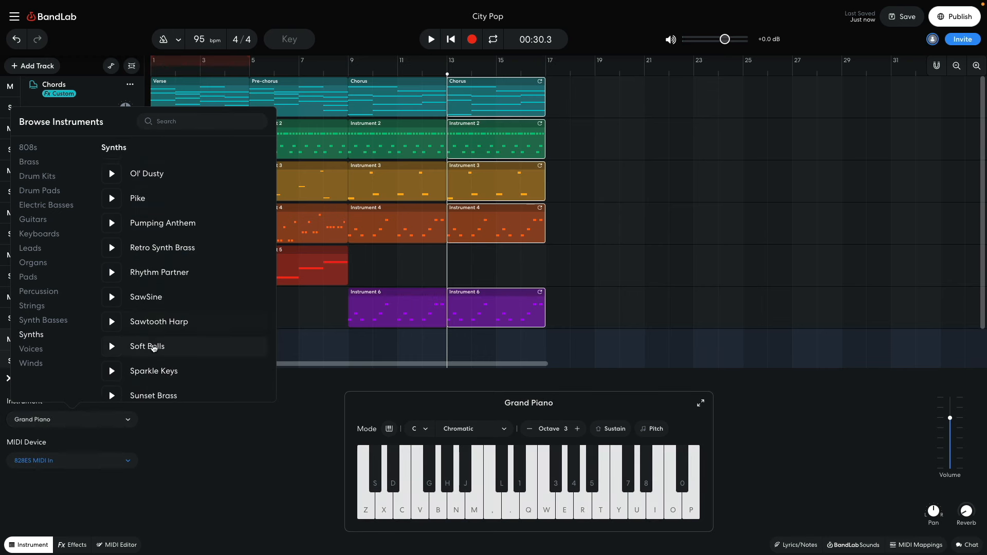
{"action": "left_click", "coordinate": [152, 349]}
{"action": "left_click", "coordinate": [230, 459]}
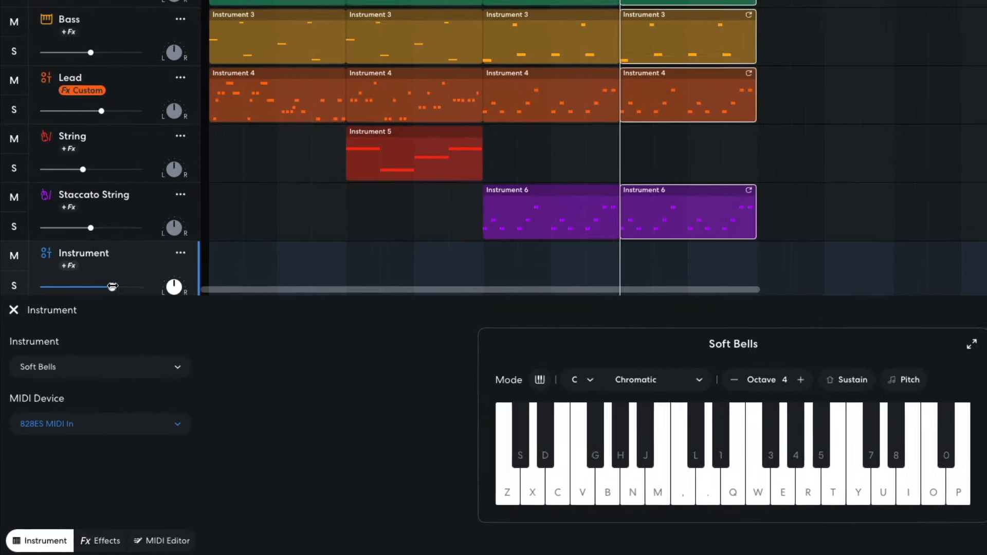
{"action": "left_click_drag", "start_coordinate": [79, 362], "coordinate": [78, 362]}
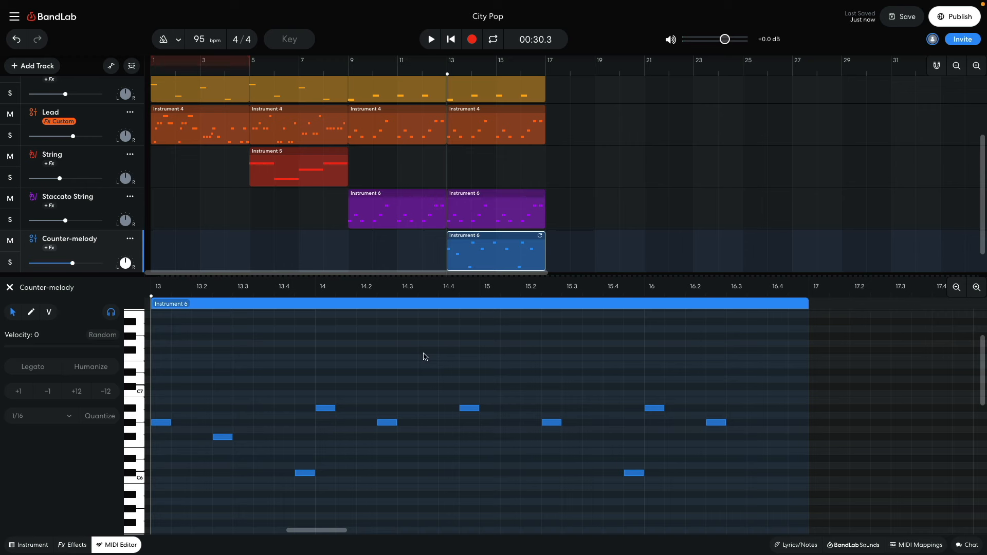
Play back the counter-melody and add a Studio Reverb to its track with a 23 % mix and 8 % size
{"action": "key", "text": "space"}
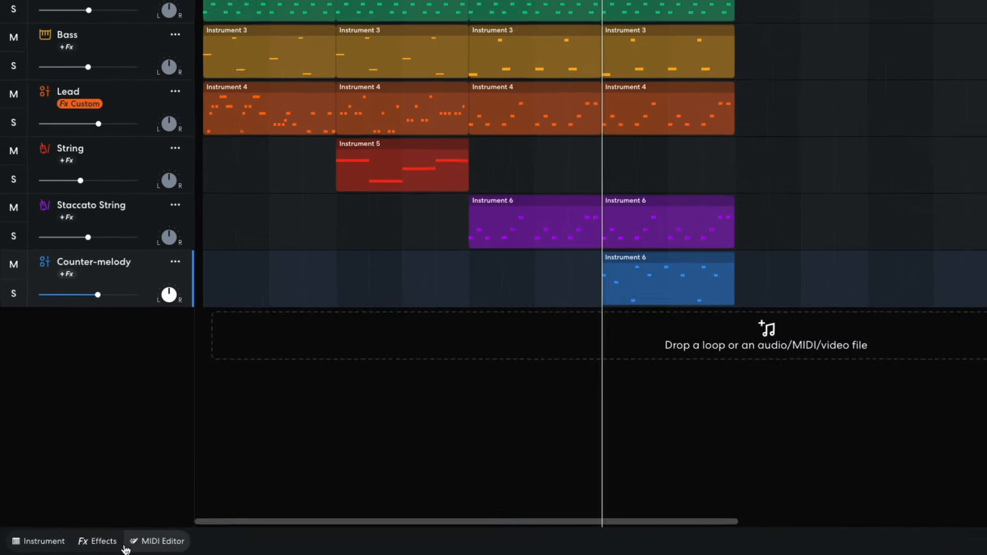
{"action": "left_click", "coordinate": [85, 546]}
{"action": "left_click", "coordinate": [262, 426]}
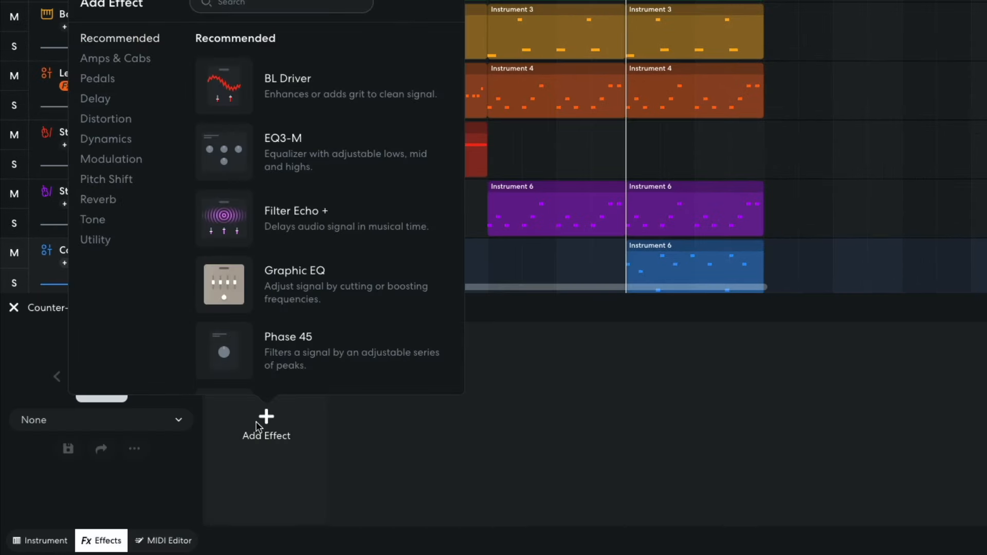
{"action": "left_click", "coordinate": [100, 203]}
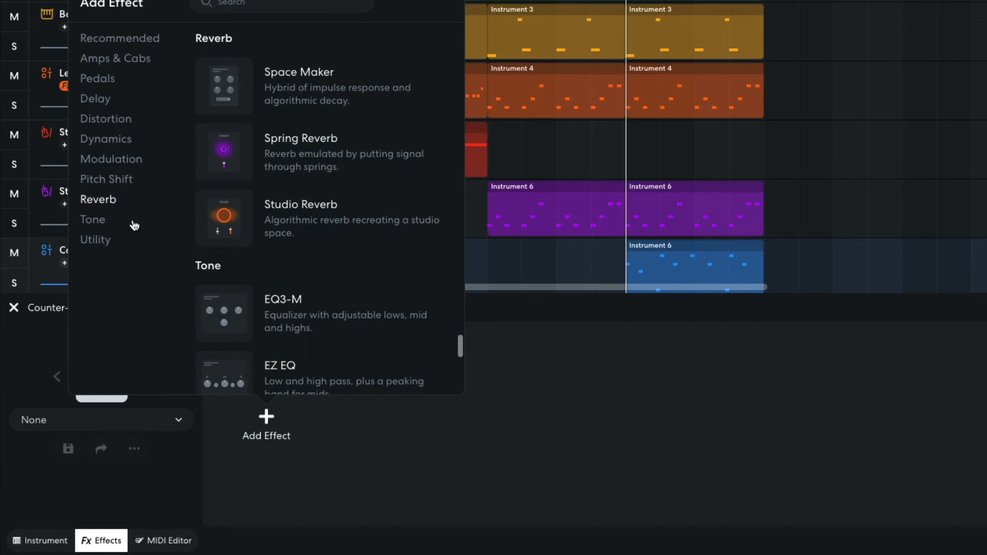
{"action": "left_click", "coordinate": [243, 227]}
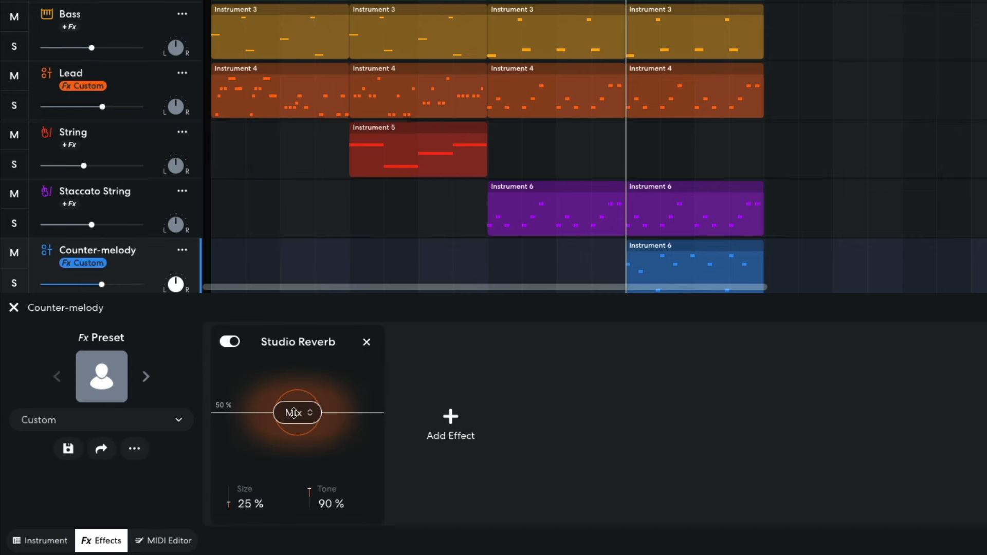
{"action": "left_click_drag", "start_coordinate": [294, 412], "coordinate": [291, 435]}
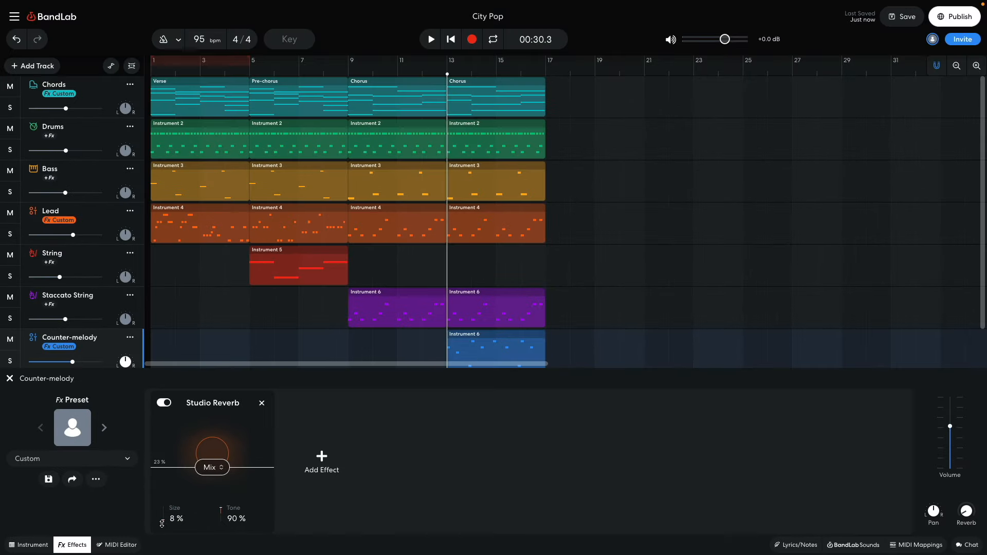
{"action": "key", "text": "space"}
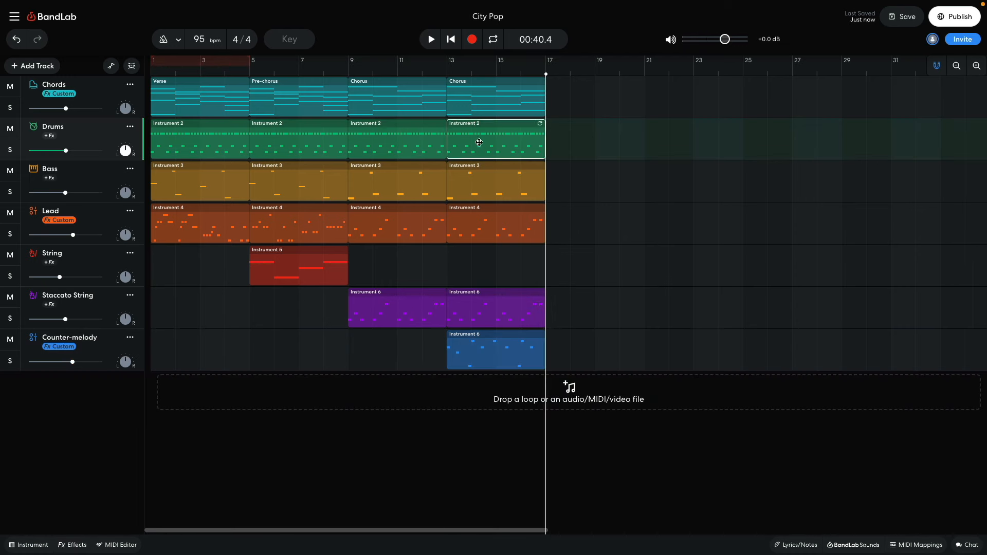
Copy the last drum region to bar 17 and play back the bridge chords with the drums
{"action": "left_click_drag", "start_coordinate": [479, 143], "coordinate": [576, 145]}
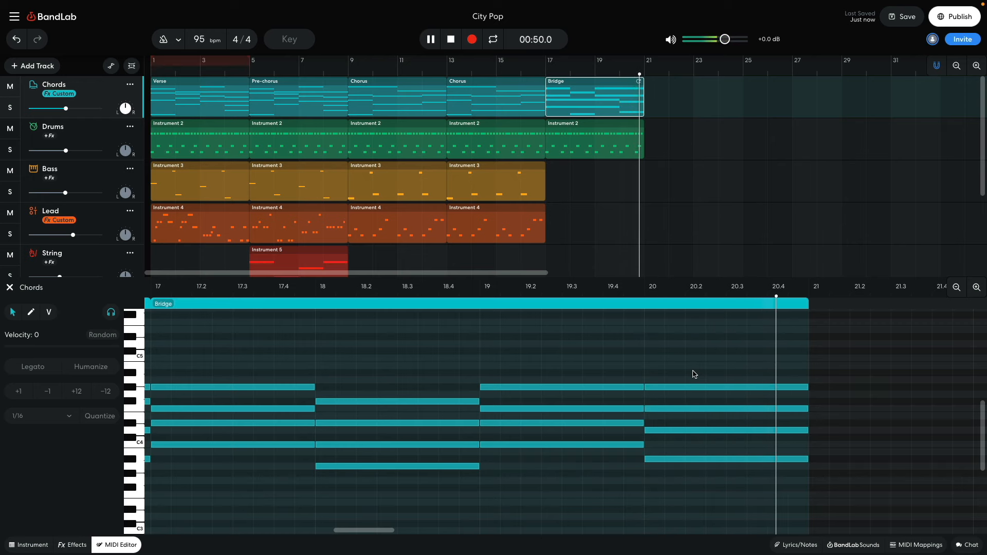
{"action": "key", "text": "space"}
{"action": "key", "text": "e"}
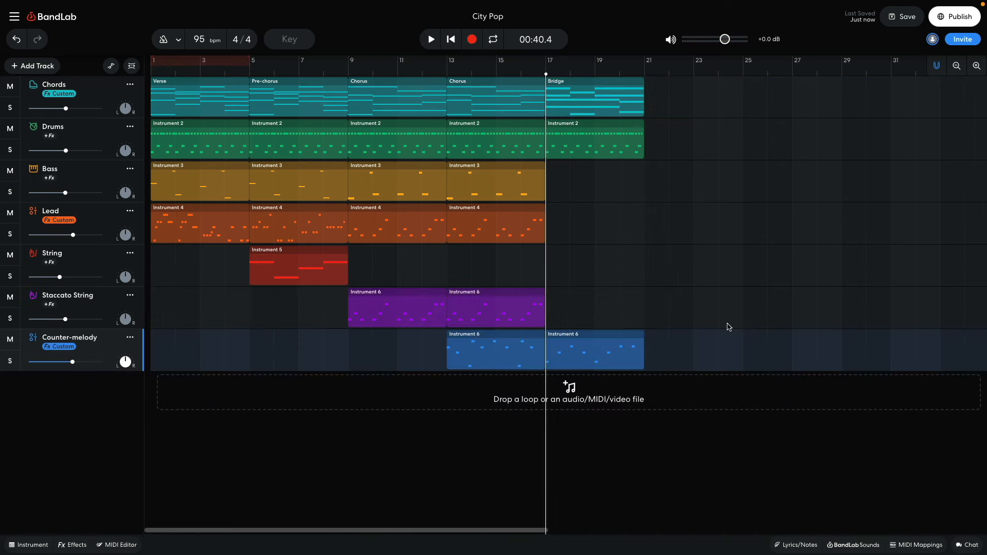
Open the bridge counter-melody region in the note editor and play it back with the chords and drums
{"action": "double_click", "coordinate": [594, 354]}
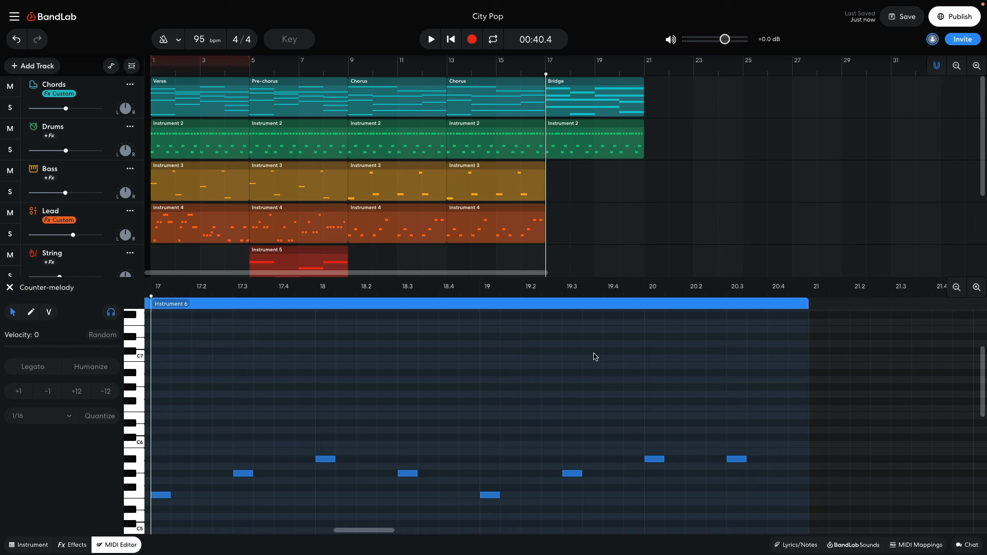
{"action": "key", "text": "space"}
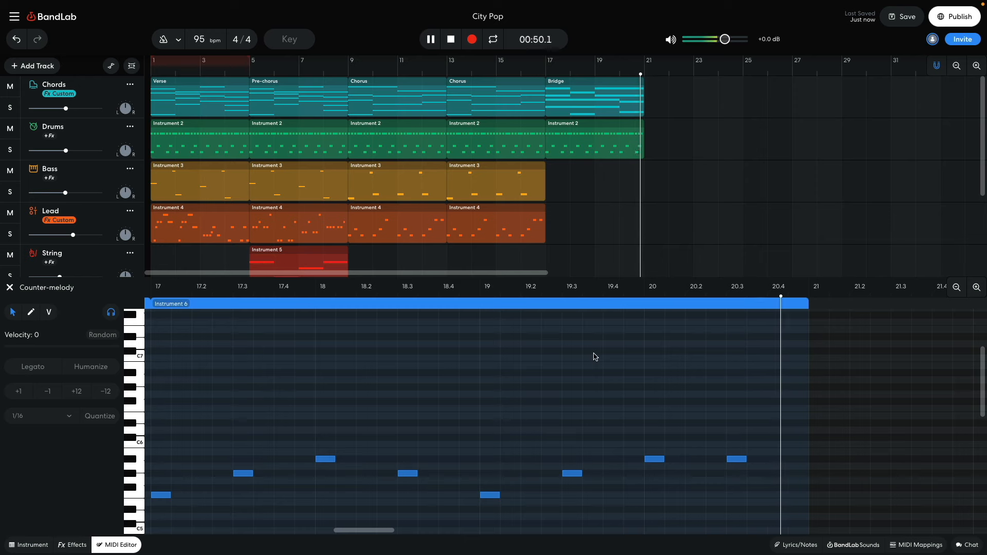
{"action": "key", "text": "space"}
Paste the drum region at bar 21 and play back the intro chords with their notes open
{"action": "key", "text": "ctrl+v"}
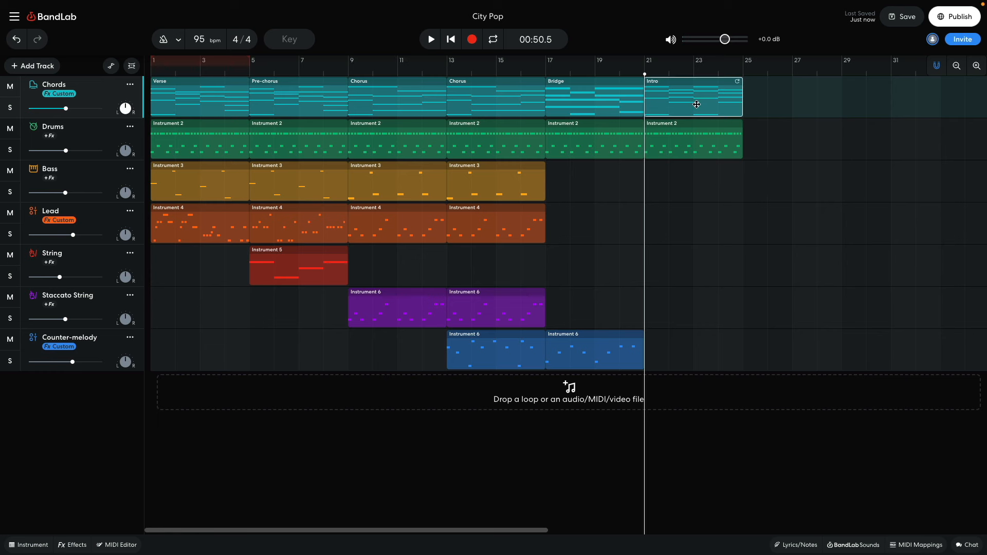
{"action": "double_click", "coordinate": [696, 104]}
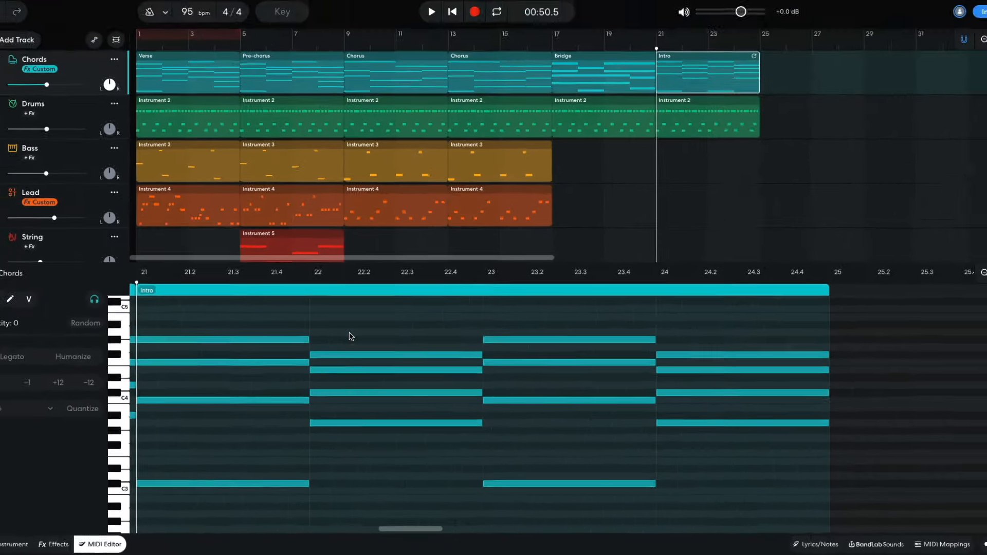
{"action": "key", "text": "space"}
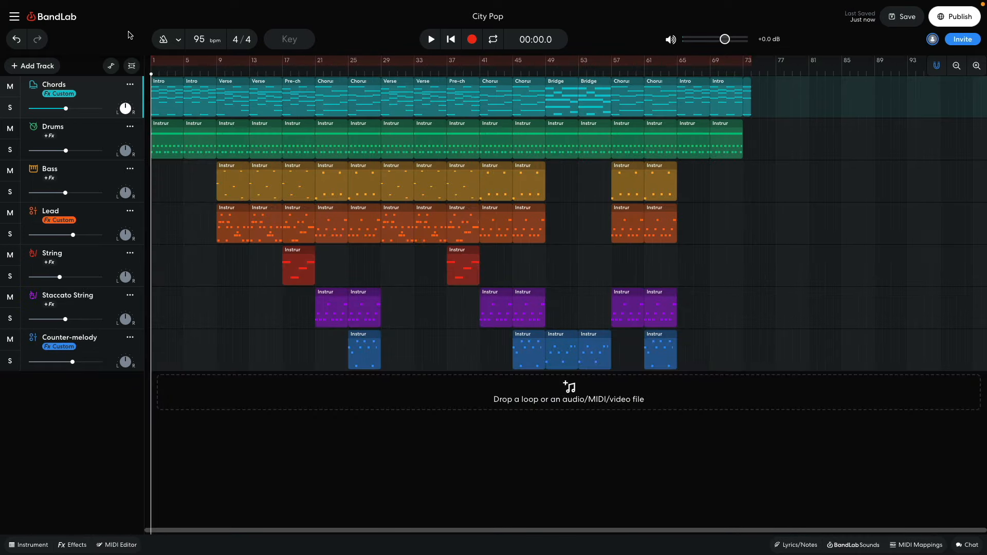
Play back the complete arrangement from the beginning
{"action": "key", "text": "space"}
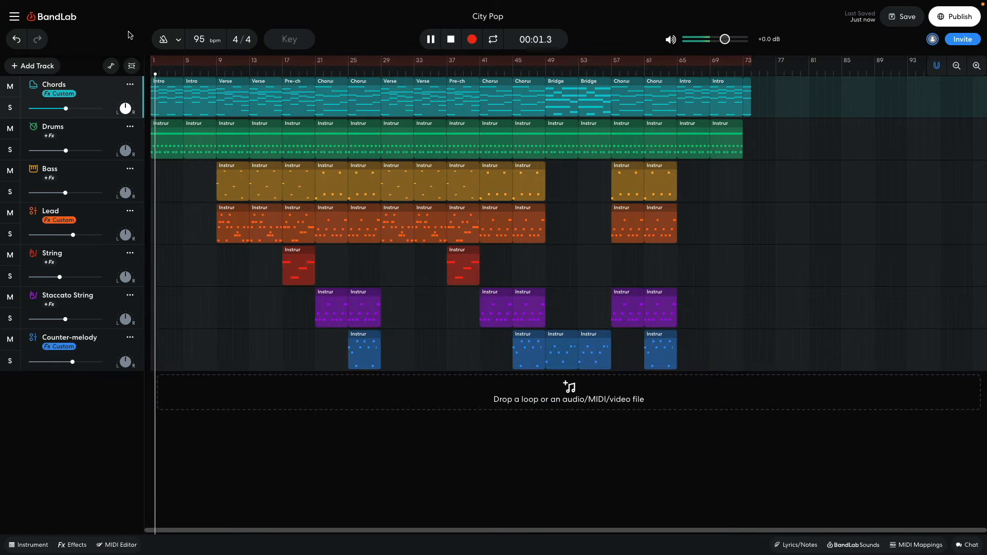